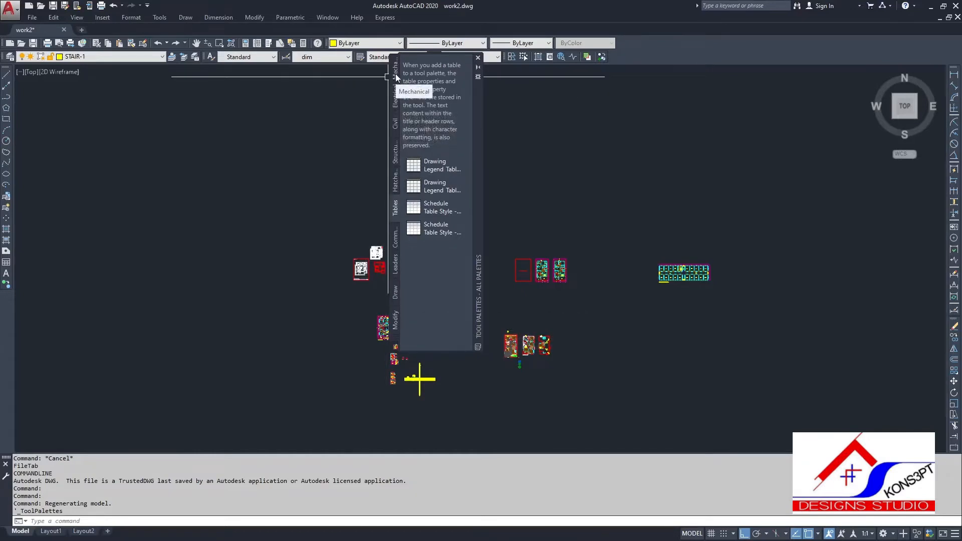
Step: Insert the Valve - Imperial block from the Mechanical tool palette at annotation scale 1:1, keeping its default attributes
click(396, 75)
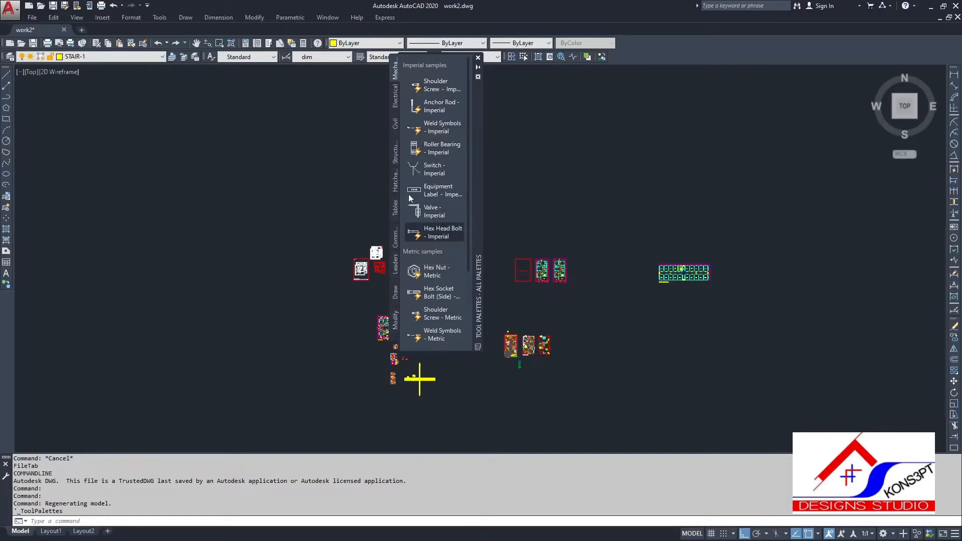
drag(523, 282, 525, 285)
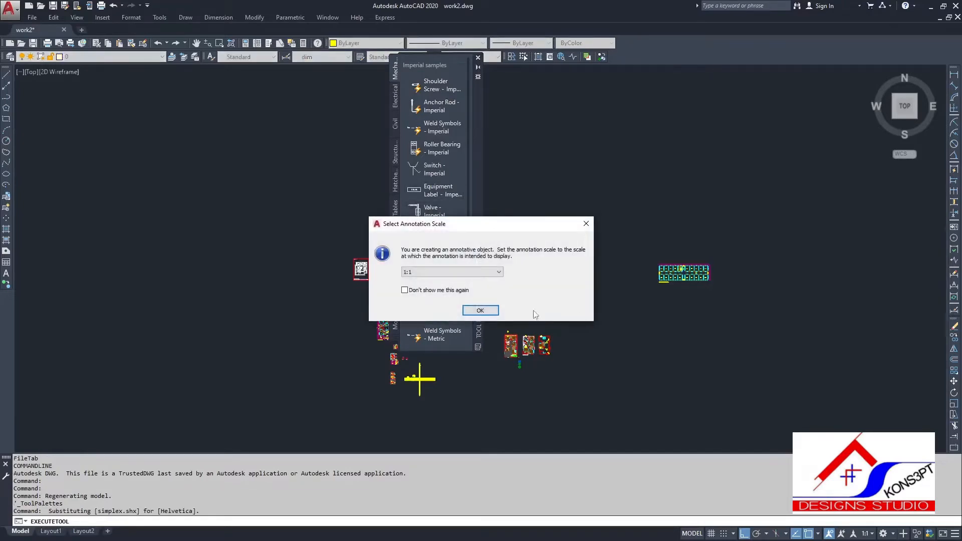
click(480, 310)
click(580, 337)
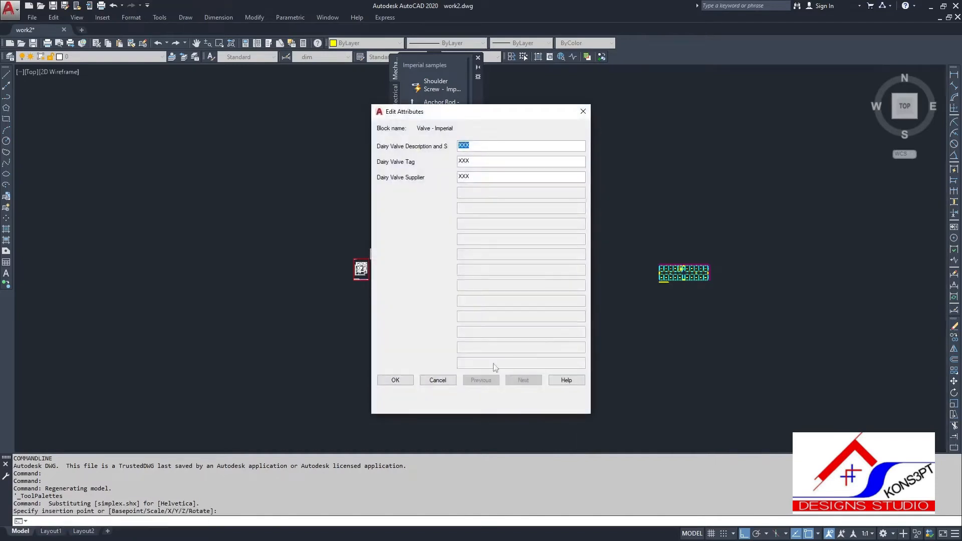
click(393, 380)
scroll(551, 303, up, 10)
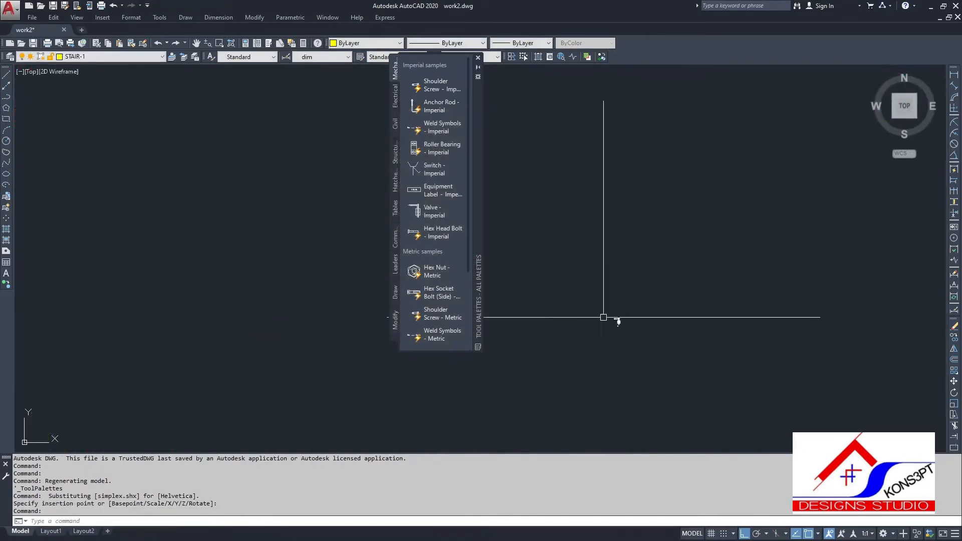
scroll(560, 310, up, 6)
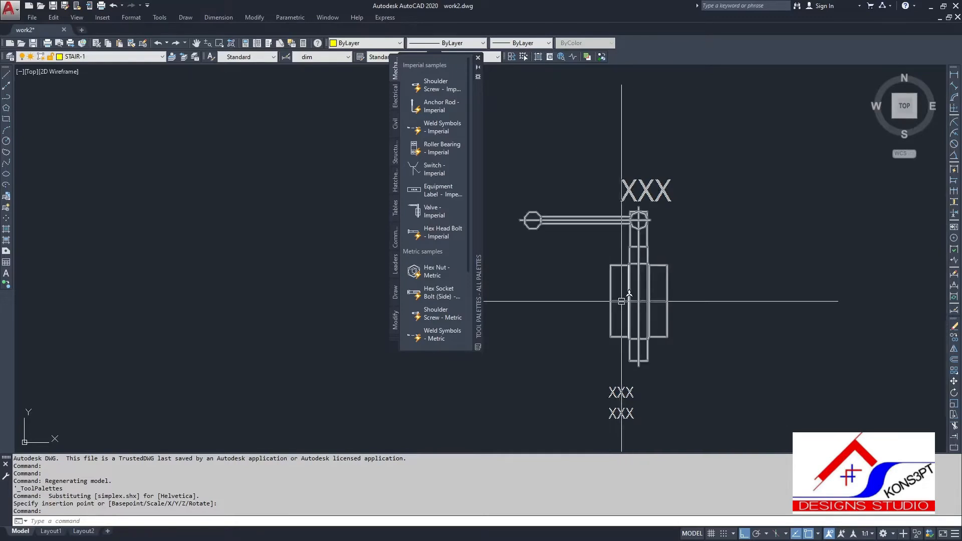
mouse_move(629, 293)
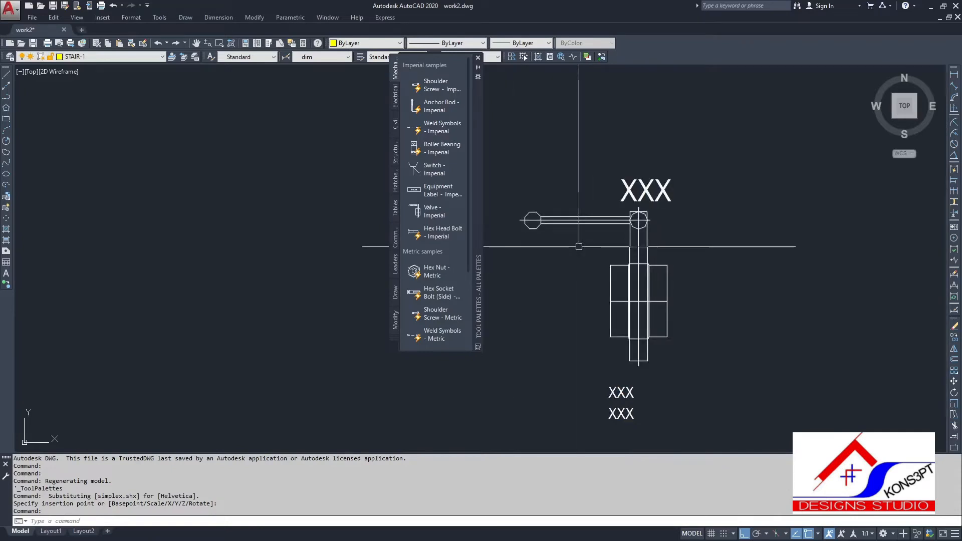
Step: Insert the Push Button - Metric block from the Electrical tool palette beside the valve, keeping its default attributes
click(396, 104)
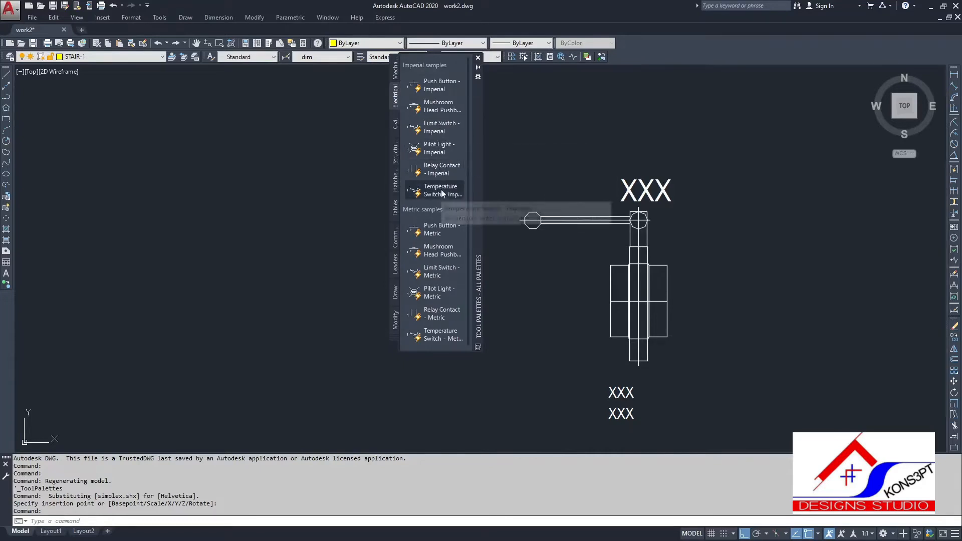
click(434, 231)
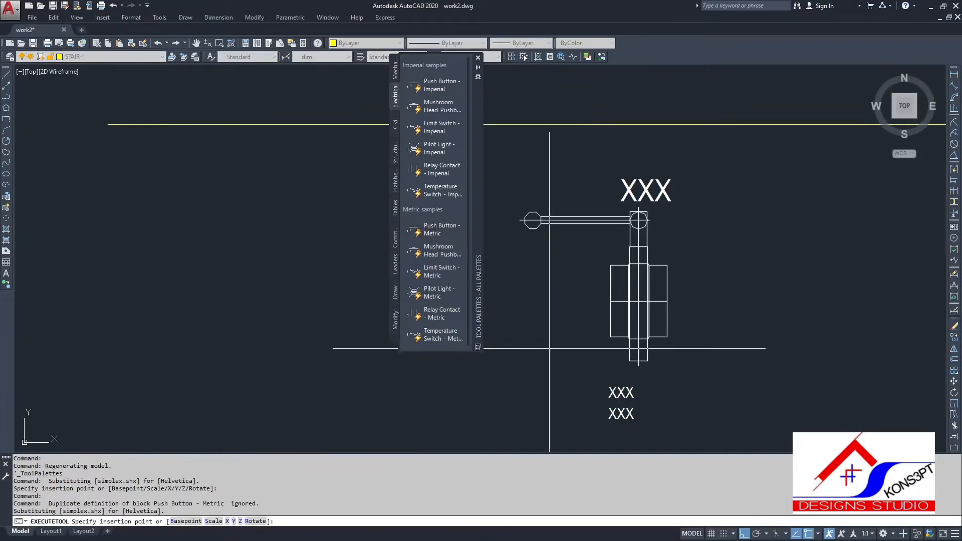
scroll(549, 348, down, 6)
click(704, 322)
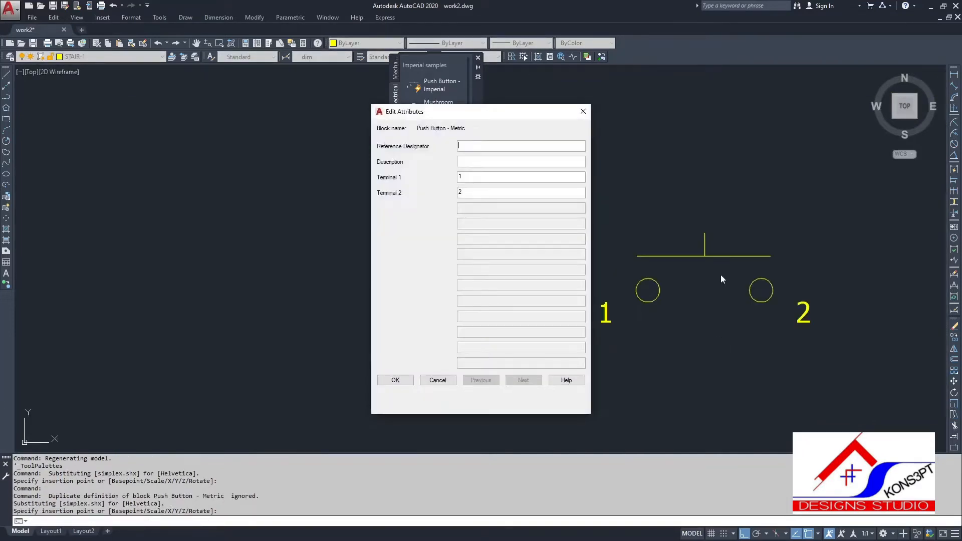
click(412, 378)
scroll(709, 236, up, 2)
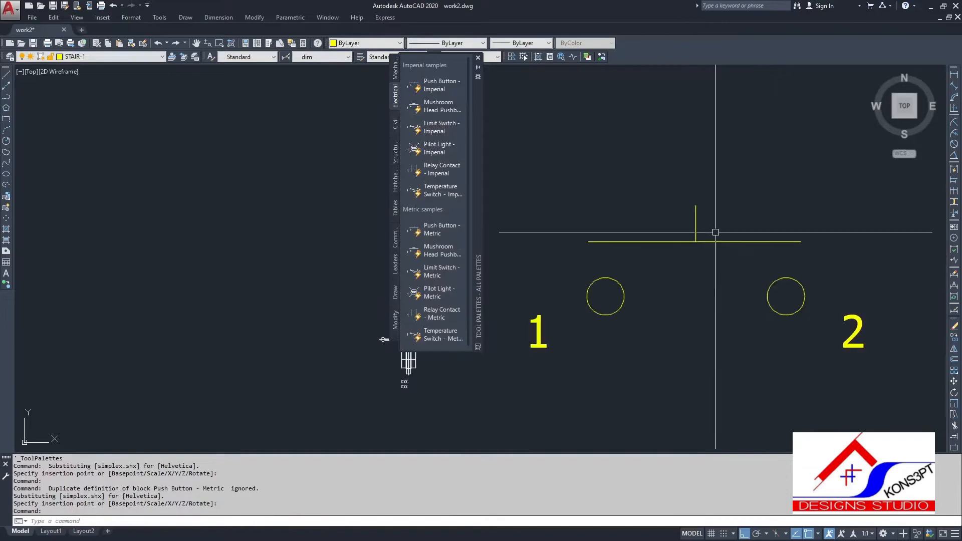
Step: Switch the push button block's visibility state to Closed
click(736, 319)
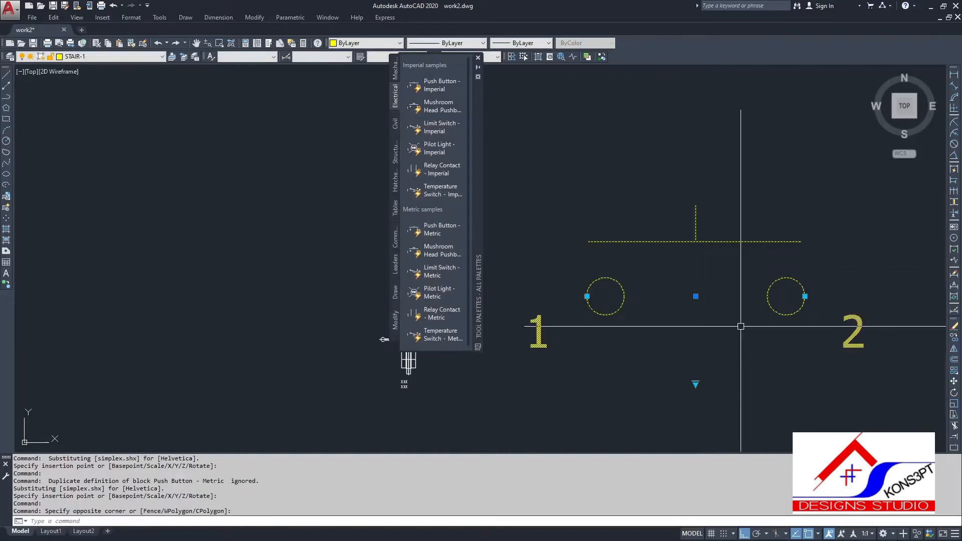
click(695, 383)
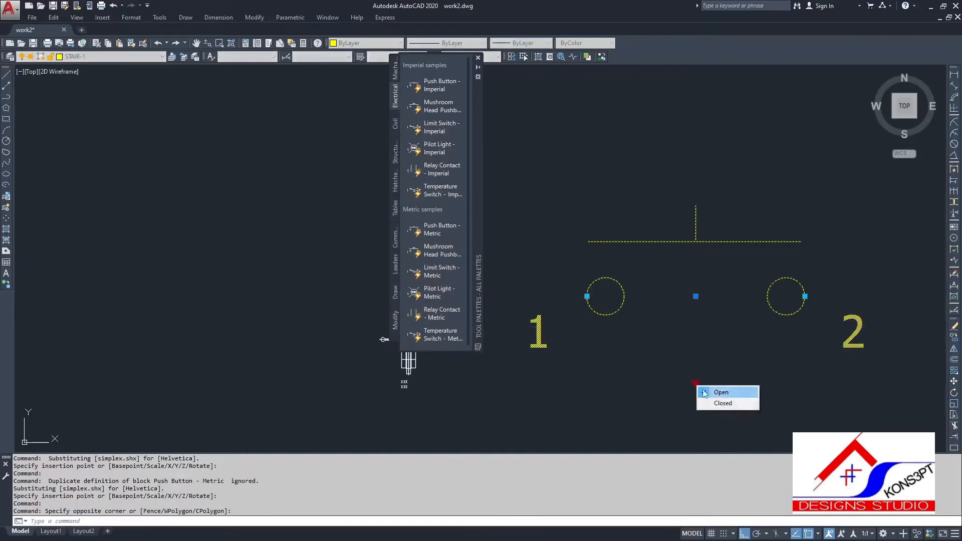
click(721, 403)
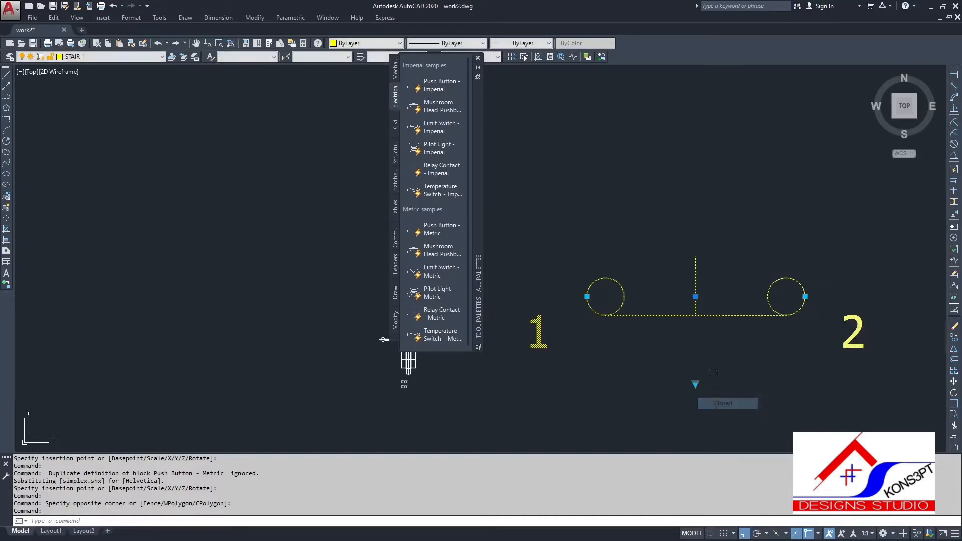
scroll(681, 338, down, 2)
middle_drag(689, 338, 721, 322)
scroll(633, 333, up, 1)
Step: Move the valve block by its base grip about 1 7/8" horizontally toward the push button
click(633, 348)
click(613, 334)
scroll(613, 335, up, 5)
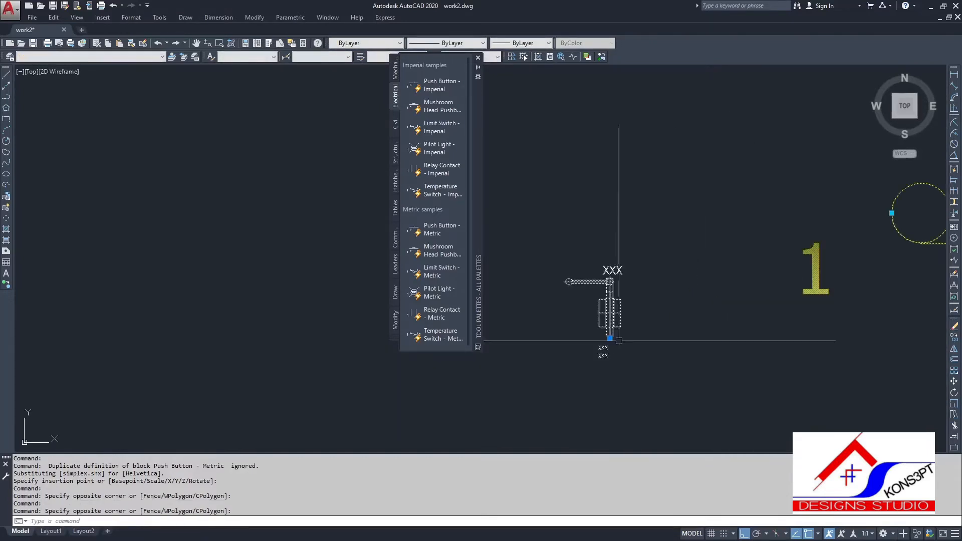
click(590, 319)
scroll(657, 322, down, 3)
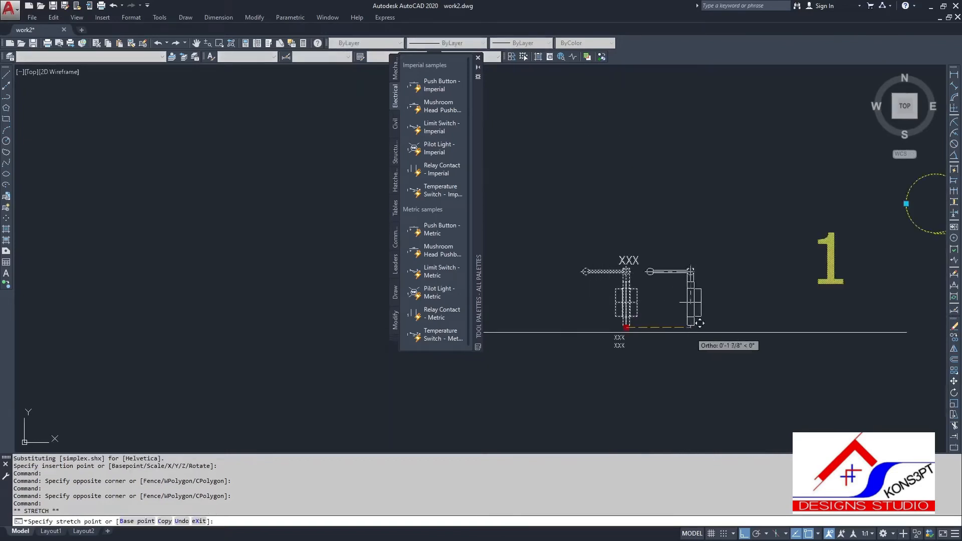
click(691, 328)
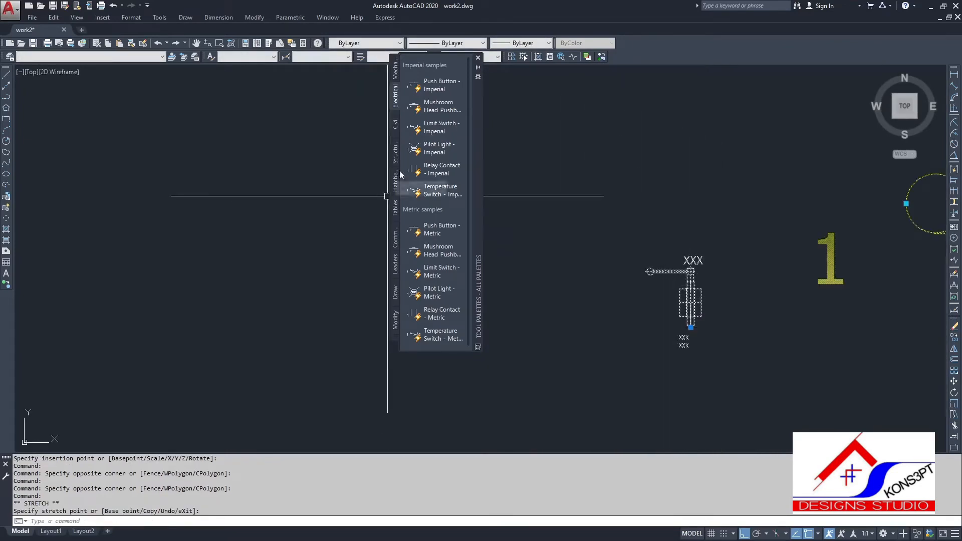
Step: Browse the Civil and Structural tool palettes and fill the O.H.W.T. tank's interior with the HOUND hatch from the Hatches palette
click(394, 126)
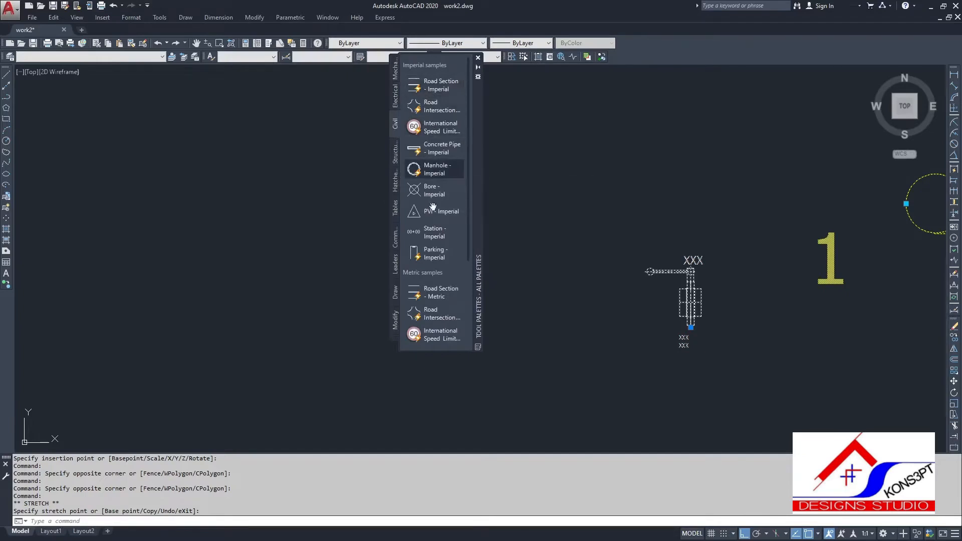
click(395, 159)
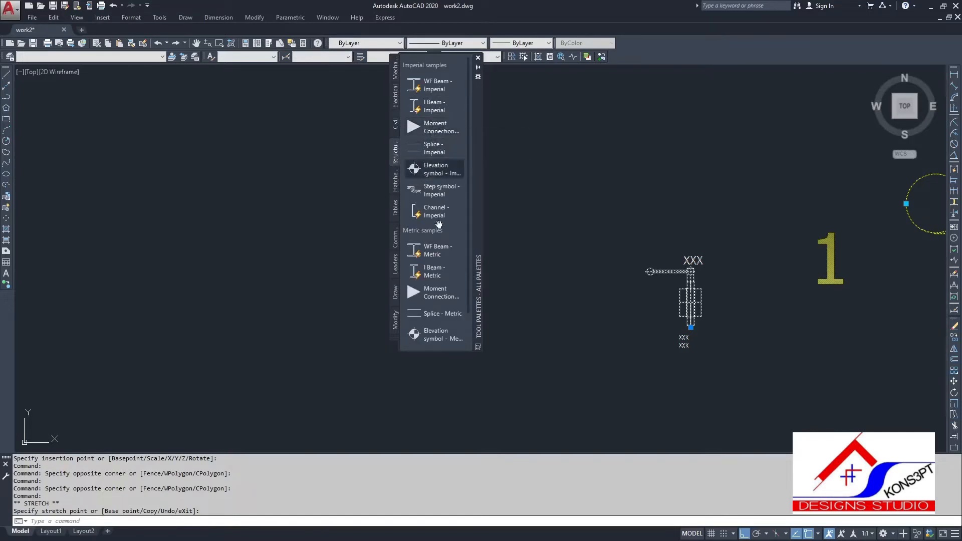
click(396, 186)
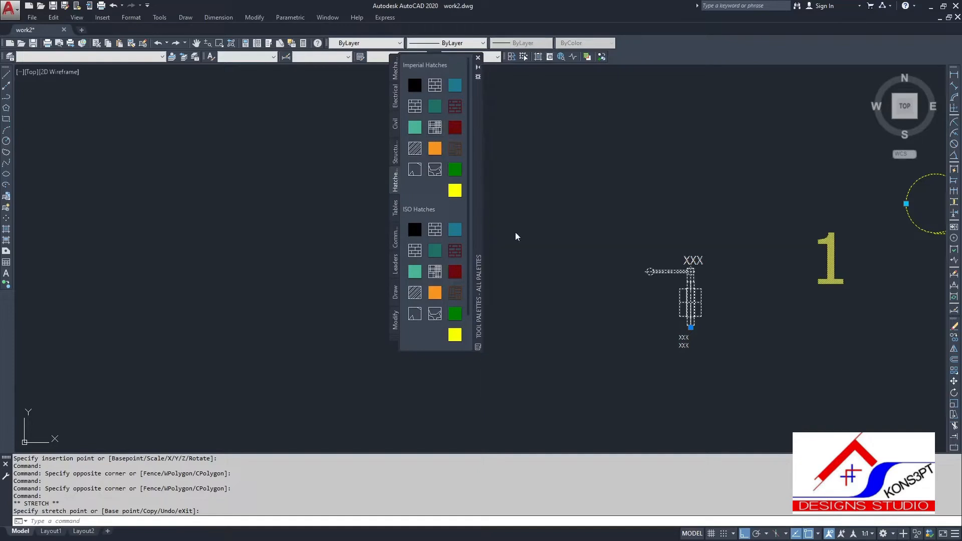
scroll(607, 232, down, 14)
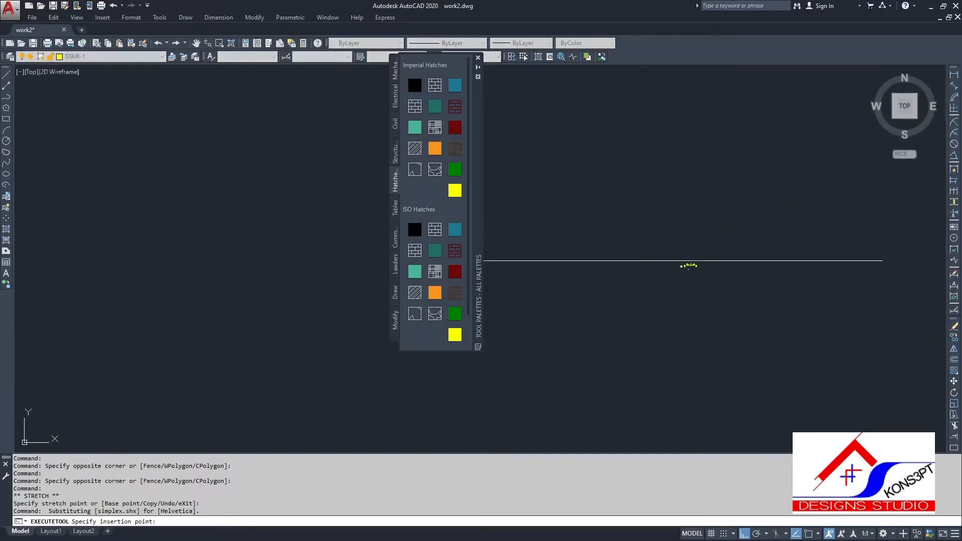
middle_drag(688, 274, 680, 291)
scroll(652, 280, up, 12)
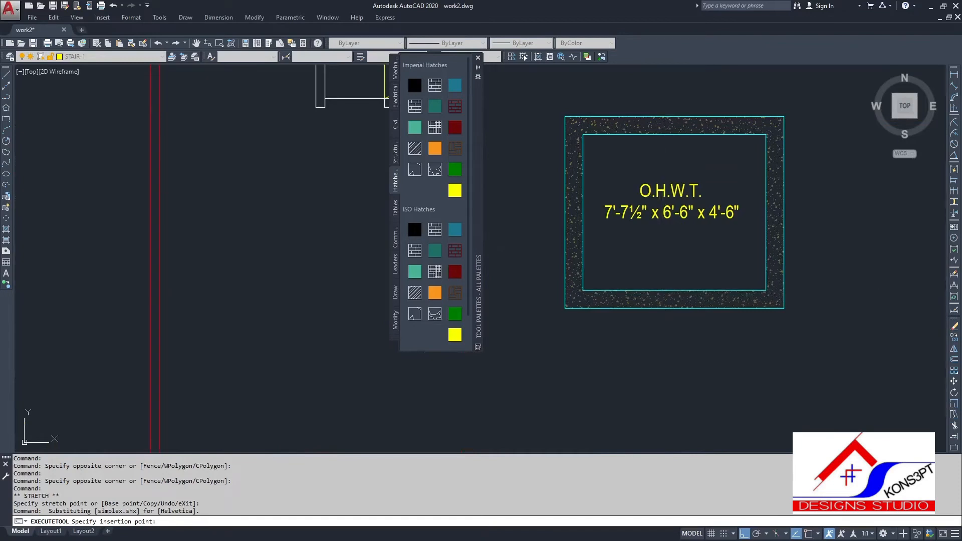
click(741, 271)
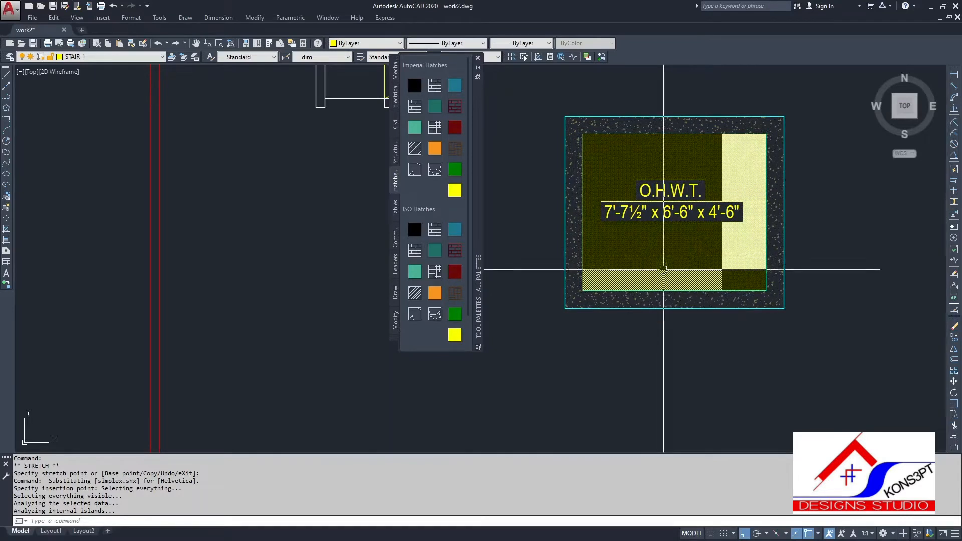
Step: Move the HOUND hatch down and to the left, off the tank's inner boundary
scroll(662, 265, down, 2)
click(670, 291)
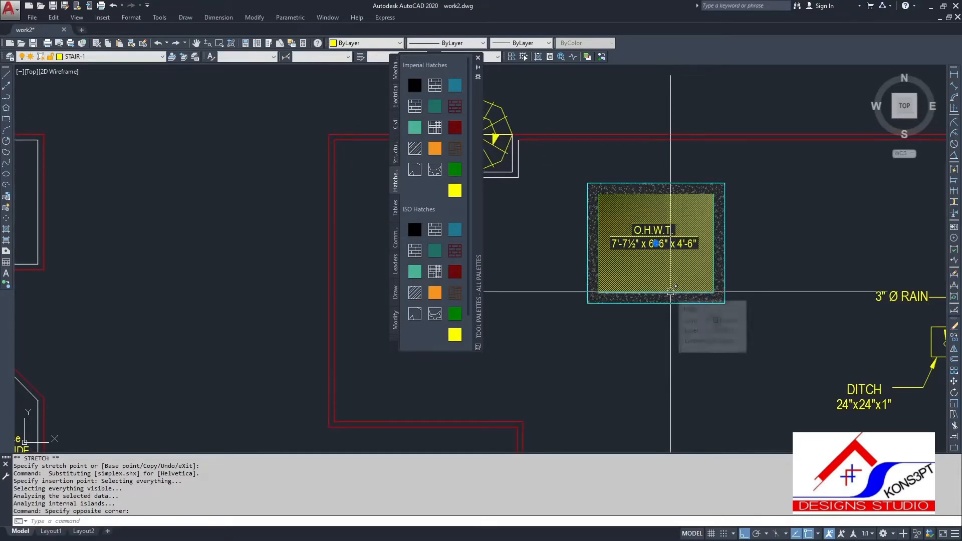
click(740, 353)
click(666, 263)
drag(666, 262, 663, 267)
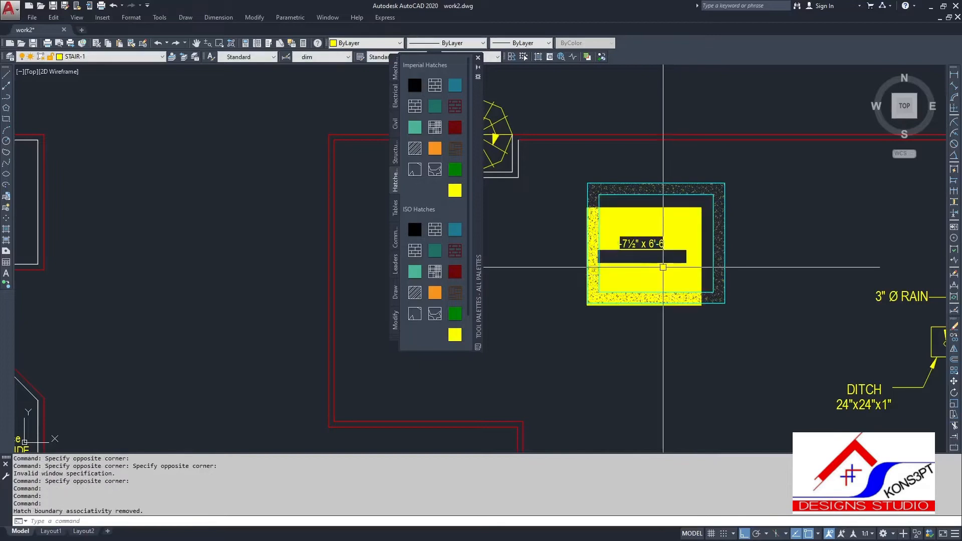
Step: Set the HOUND hatch's scale to 10, and increase it to 30
click(661, 269)
click(659, 271)
click(773, 226)
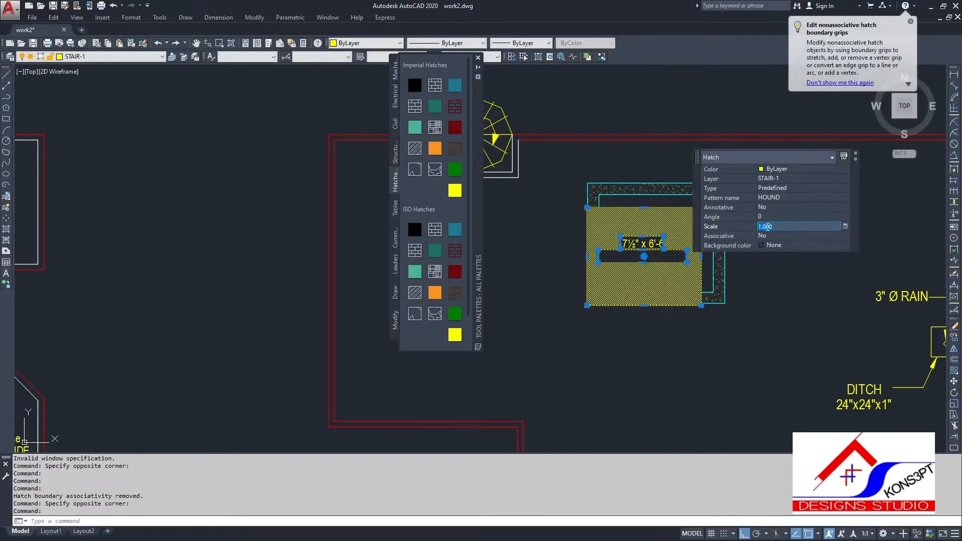
key(Return)
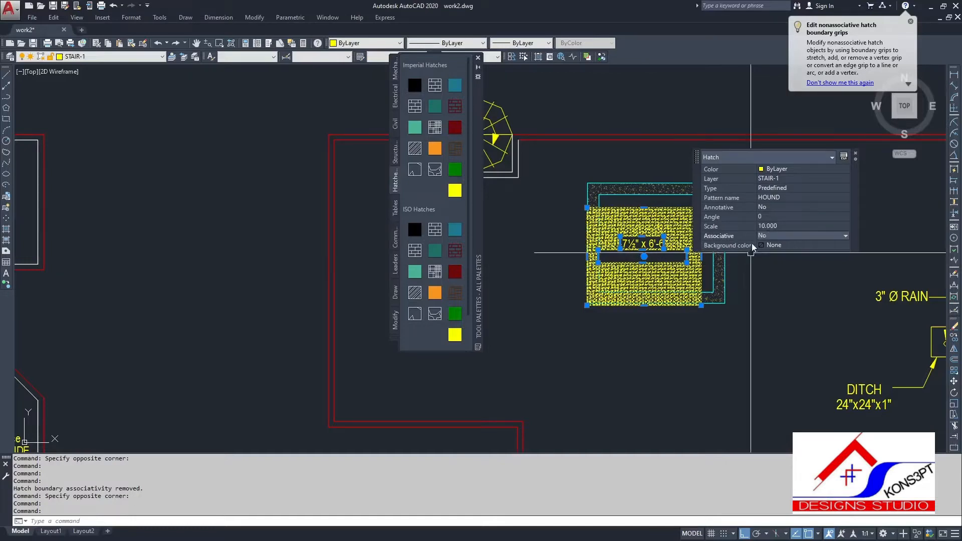
click(775, 228)
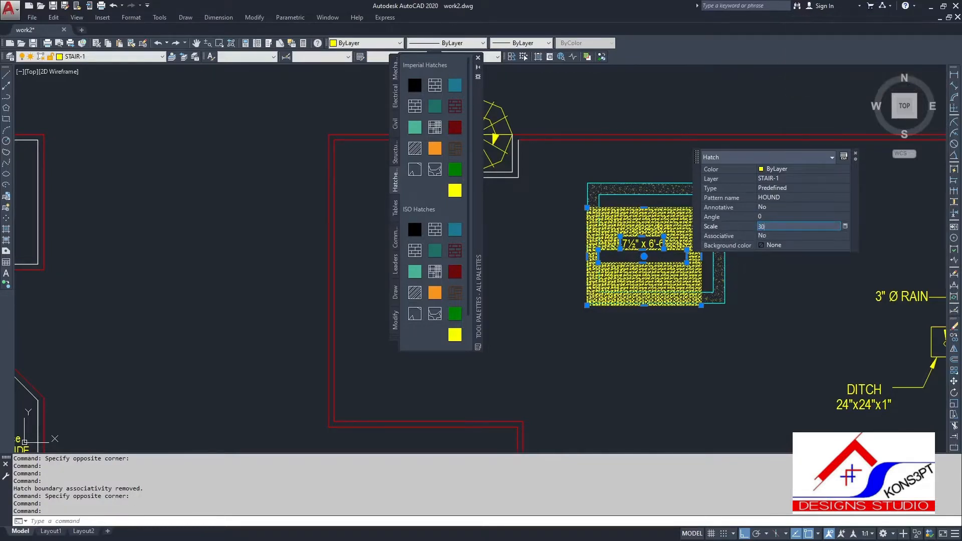
key(Return)
Step: Inspect the rescaled HOUND hatch up close and delete it from the tank
scroll(661, 279, up, 6)
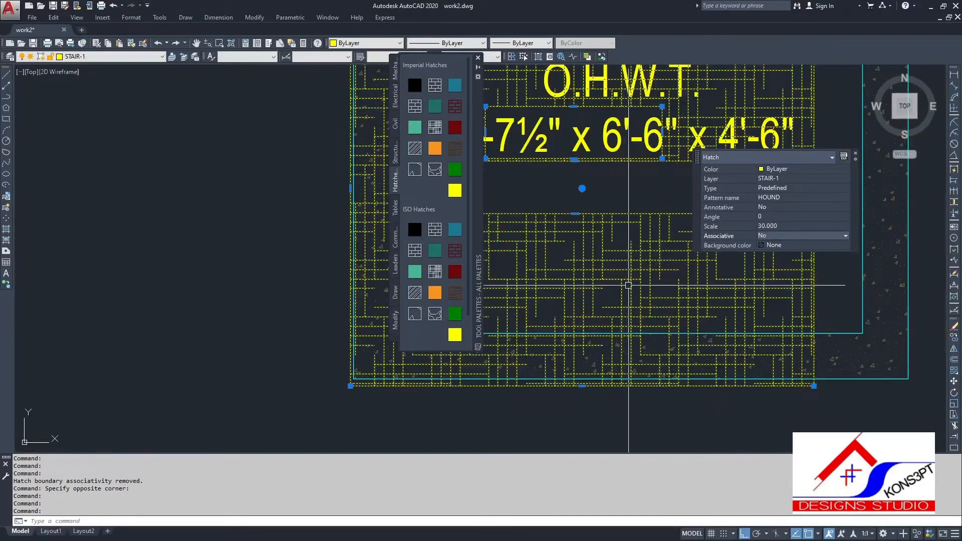
scroll(646, 261, down, 4)
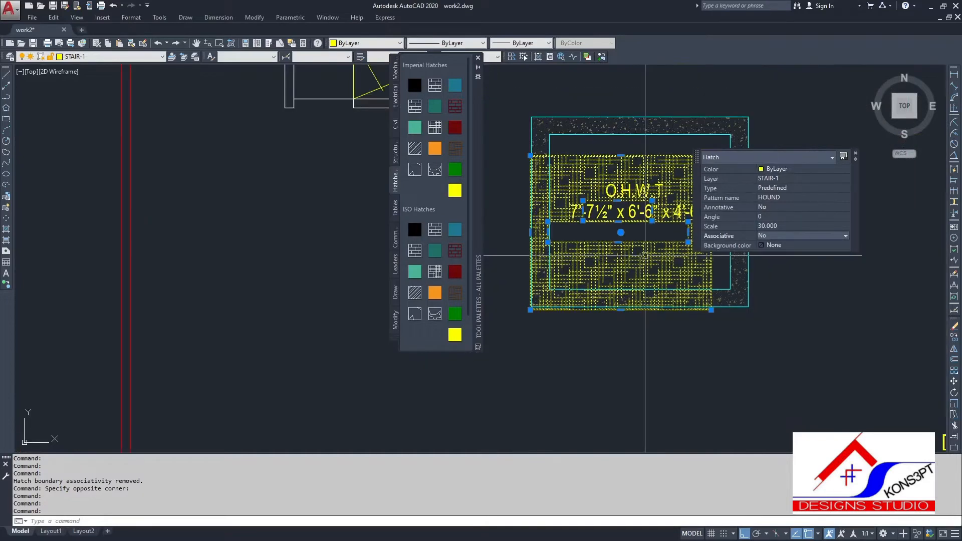
key(Delete)
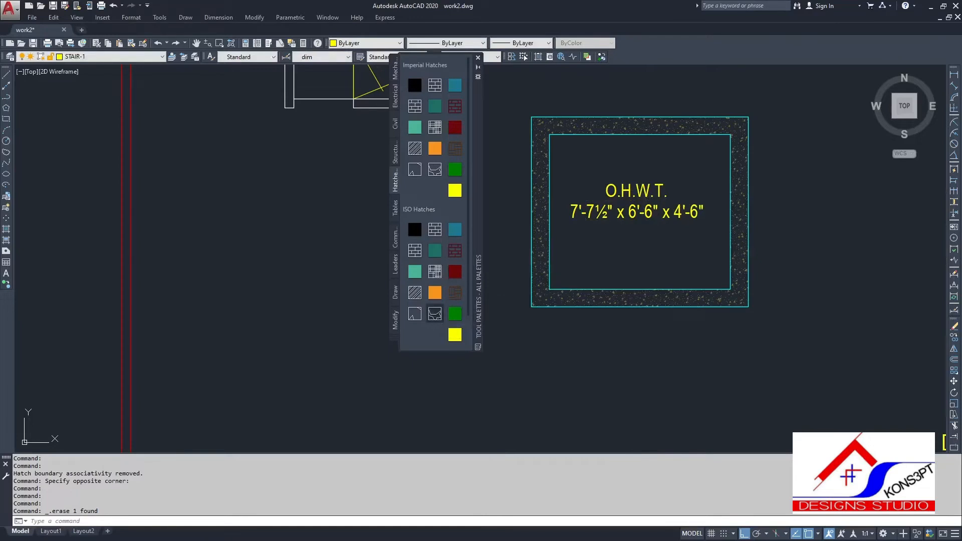
Step: Fill the O.H.W.T. tank's interior with the ISO GRAVEL hatch from the Hatches tool palette
click(435, 313)
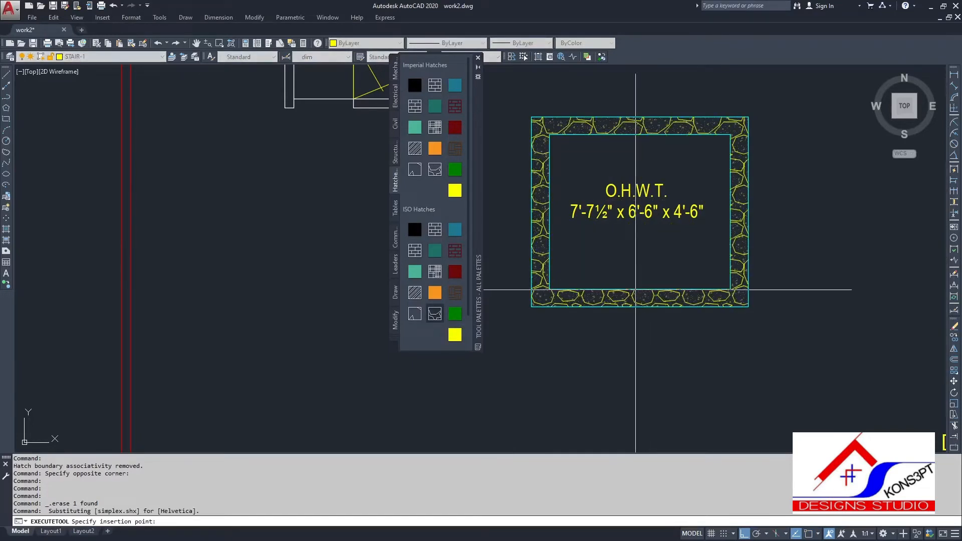
click(636, 266)
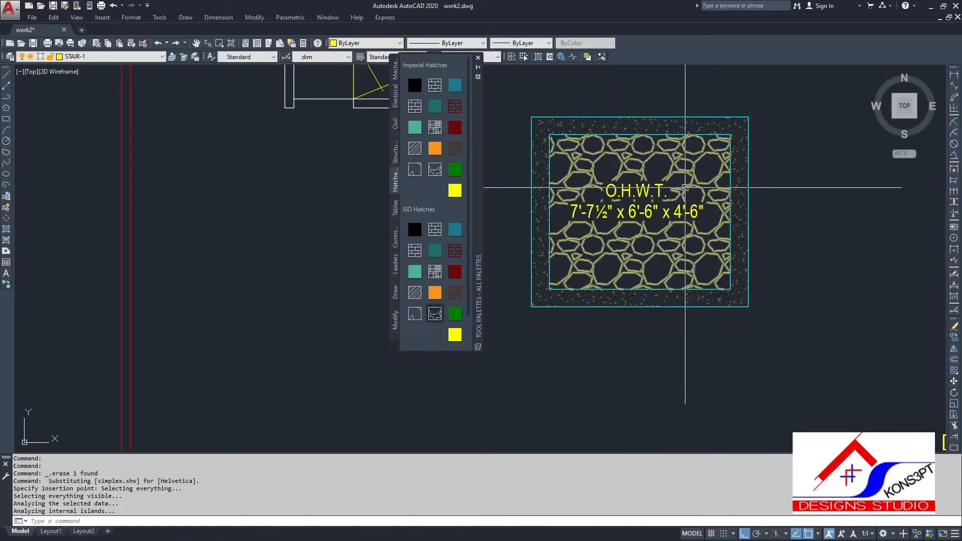
key(Return)
Step: Try a scale of 0.5 on the GRAVEL hatch, and change the scale to 2
click(655, 242)
click(768, 192)
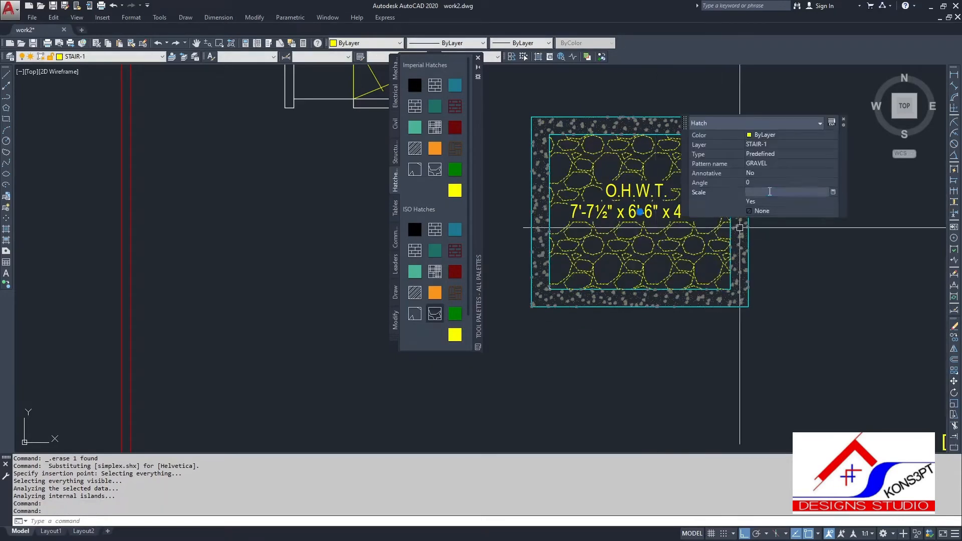
text(0.5)
key(Return)
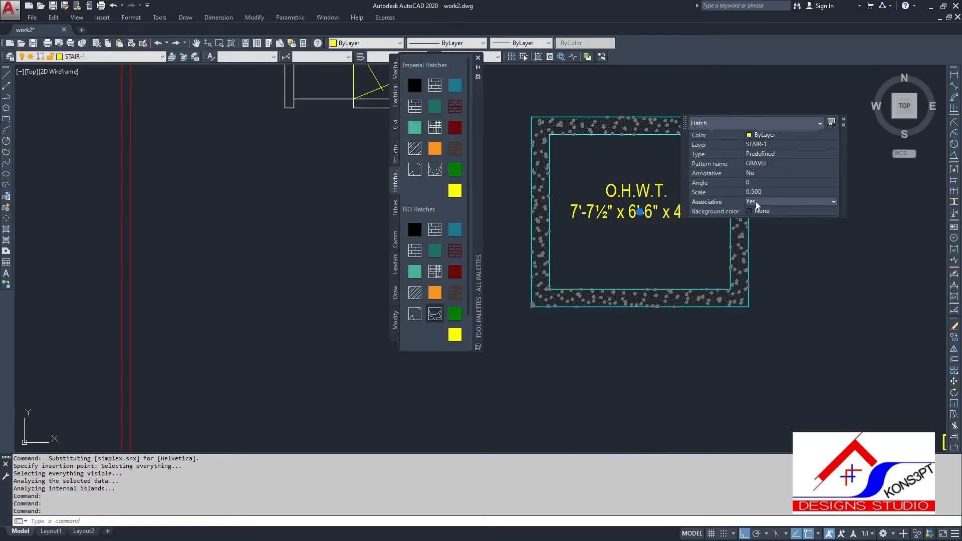
text(2)
key(Return)
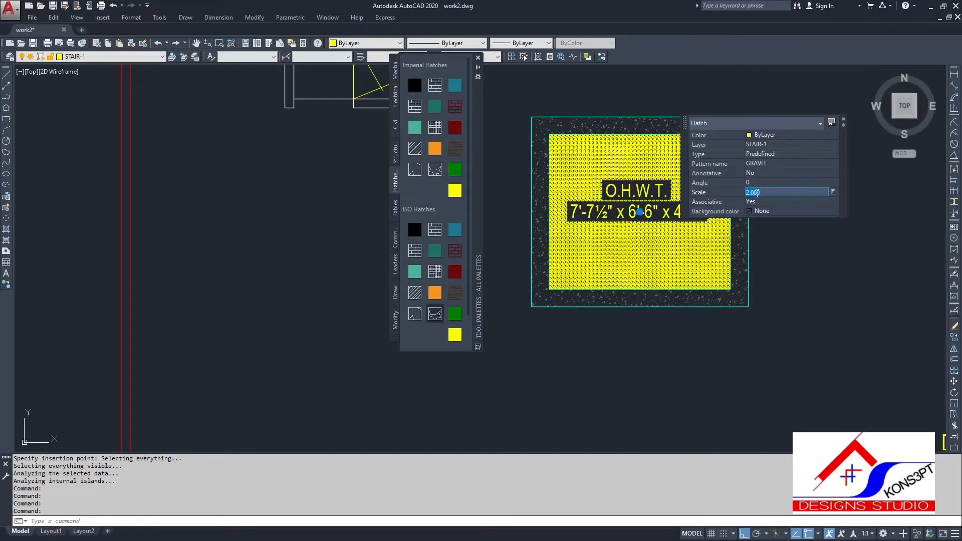
Step: Set the tank's GRAVEL hatch scale to 5 and inspect the enlarged stone pattern
text(5)
key(Return)
scroll(609, 288, up, 4)
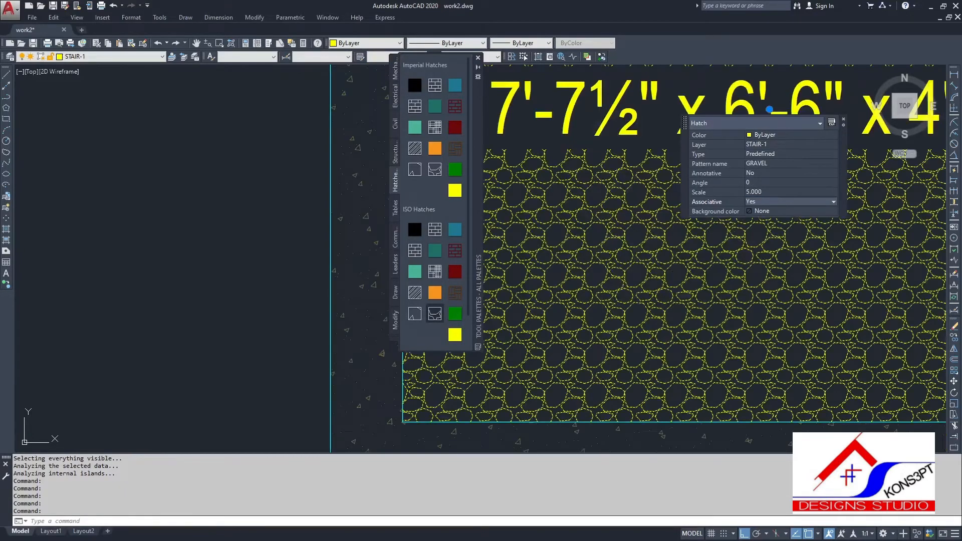
scroll(621, 303, down, 6)
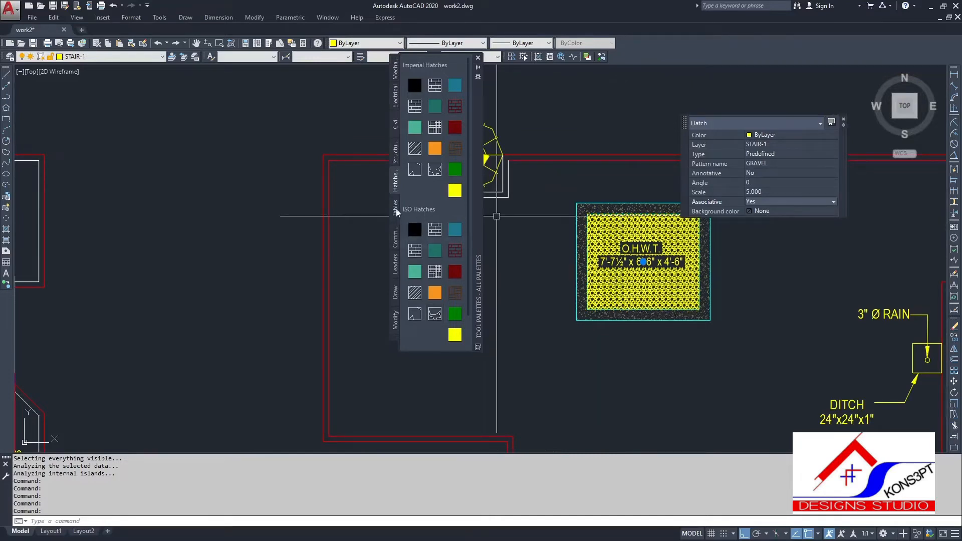
Step: Browse the Tables and Command Tool Samples palettes, and attach an imperial Leader - Triangle to the tank's right edge with the default tag number
click(396, 209)
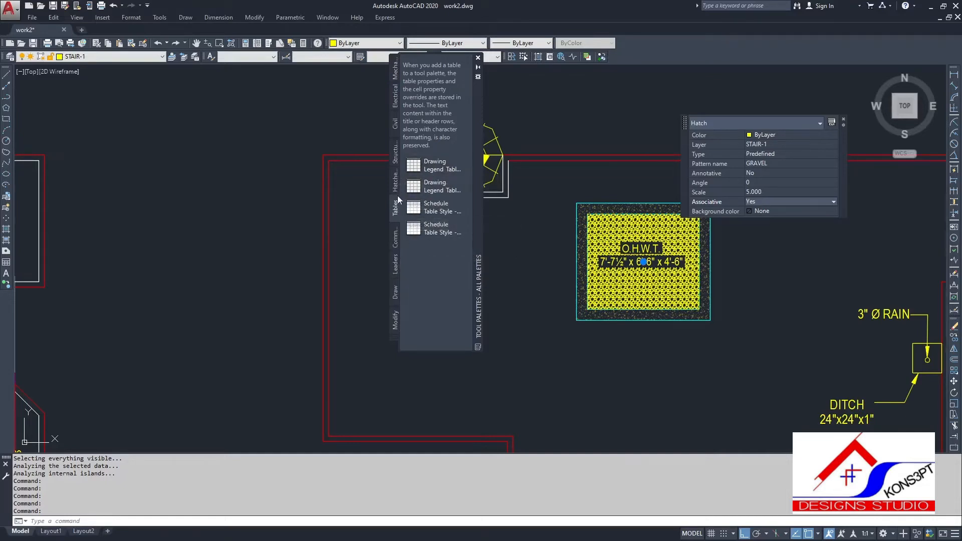
click(396, 238)
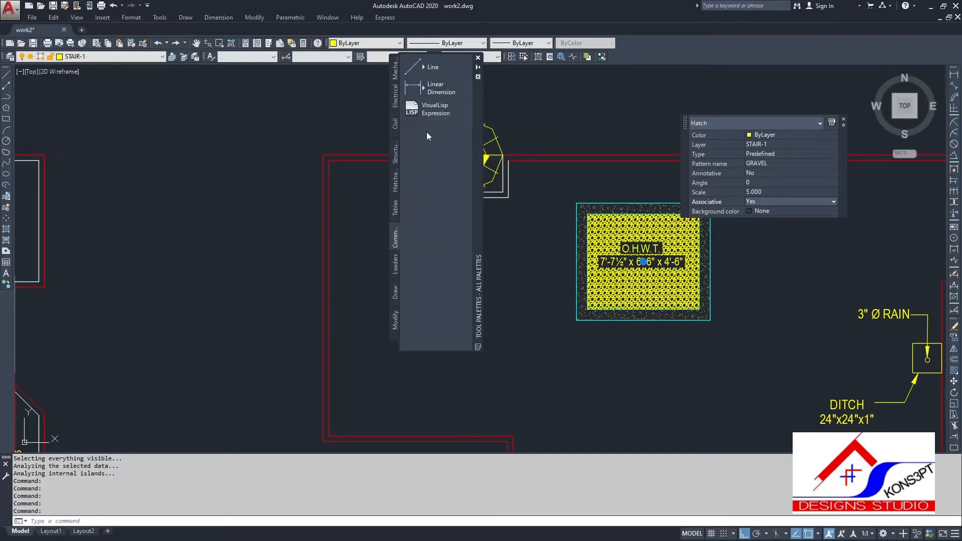
click(396, 272)
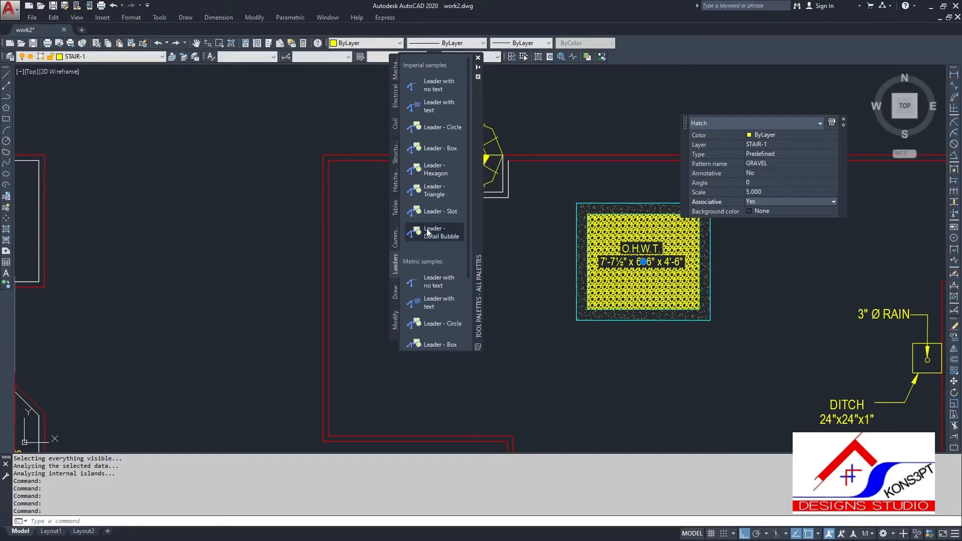
click(430, 192)
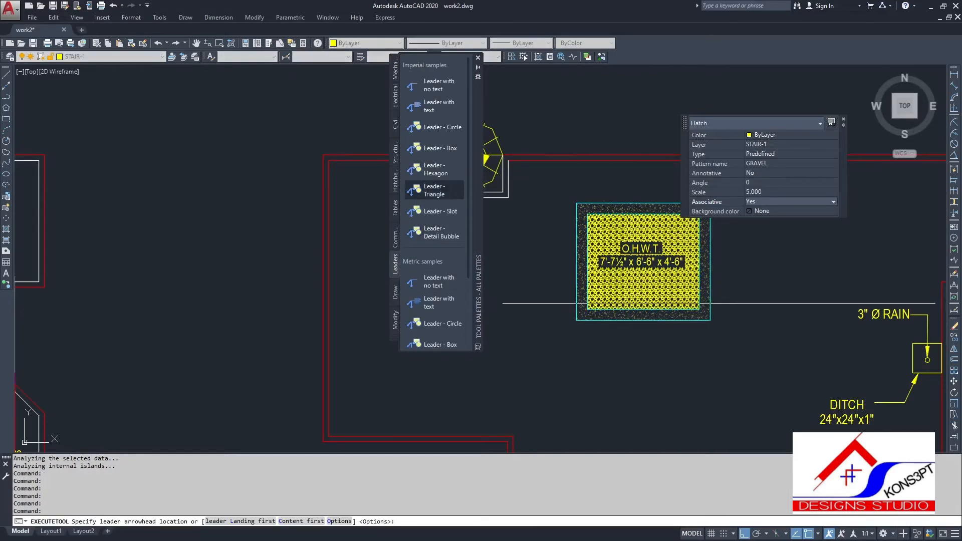
click(705, 300)
click(749, 300)
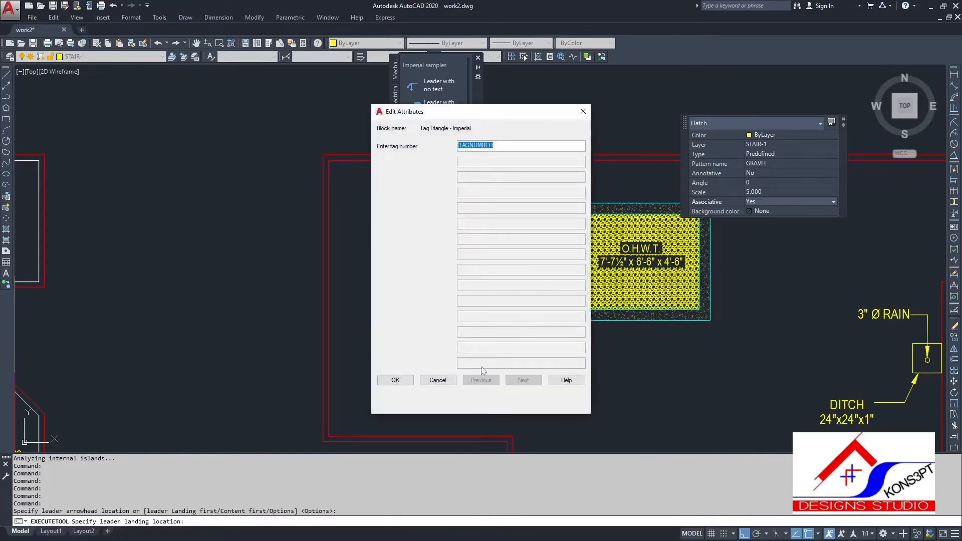
click(412, 379)
Step: Inspect the new triangle leader up close and check its tag number attribute, keeping the default entry
scroll(747, 326, up, 10)
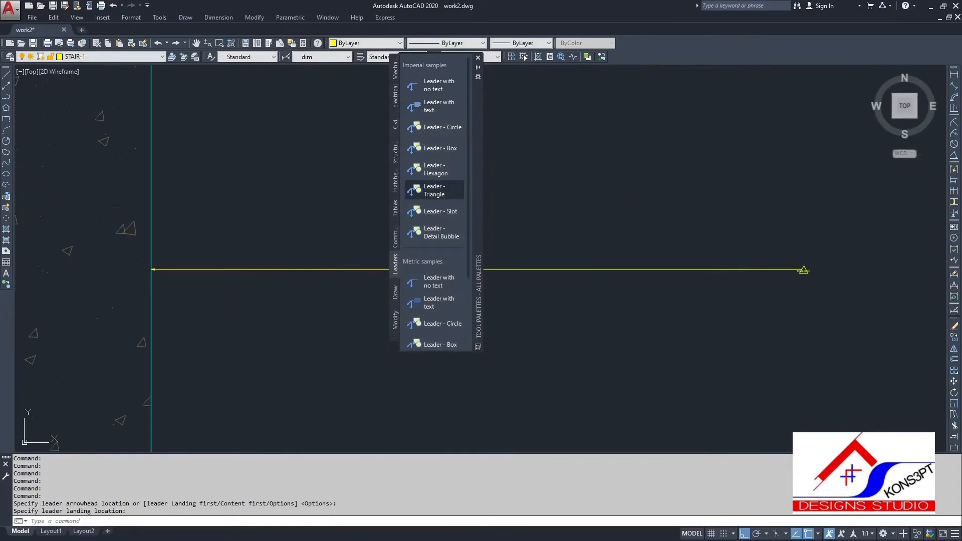
scroll(796, 271, down, 8)
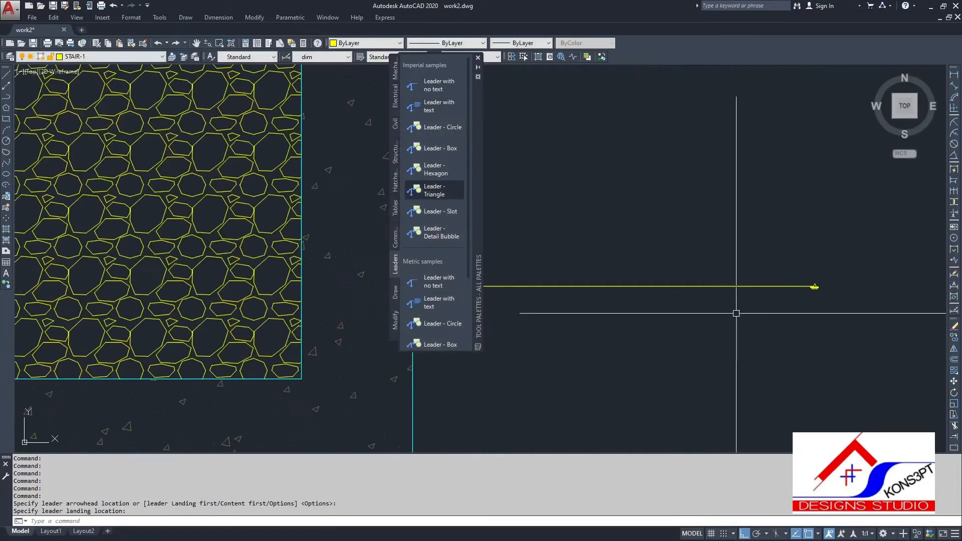
scroll(773, 292, down, 3)
scroll(646, 286, up, 5)
scroll(640, 286, down, 4)
middle_drag(701, 297, 435, 281)
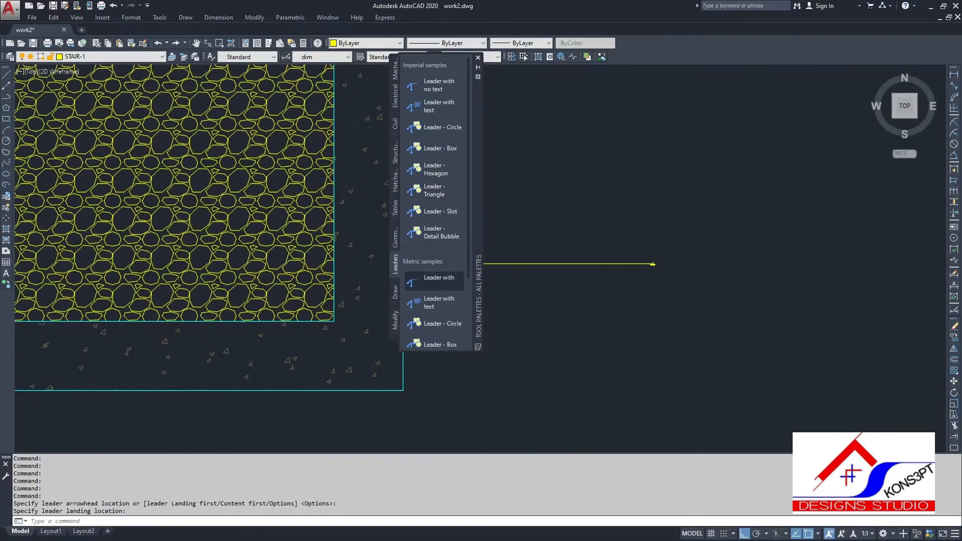
scroll(690, 274, up, 5)
scroll(592, 246, up, 8)
click(667, 316)
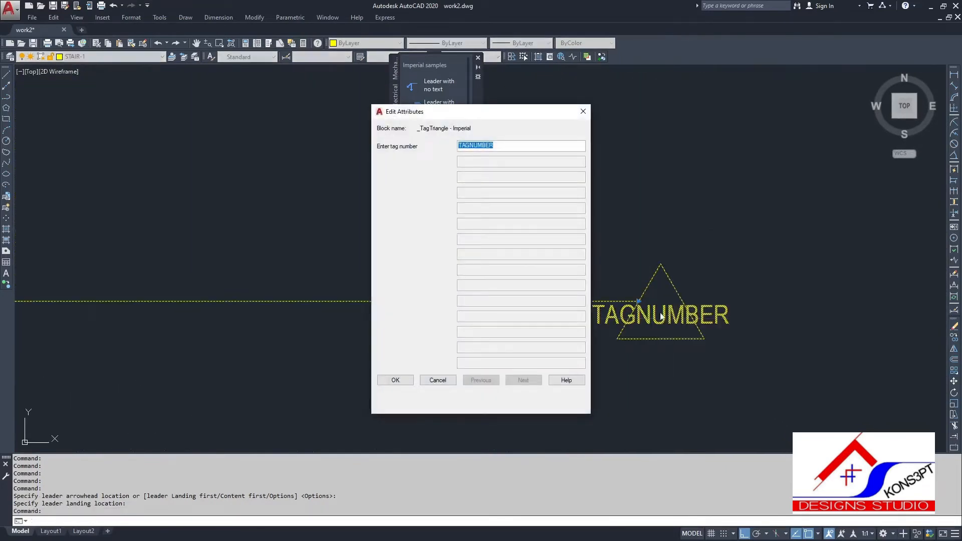
click(394, 380)
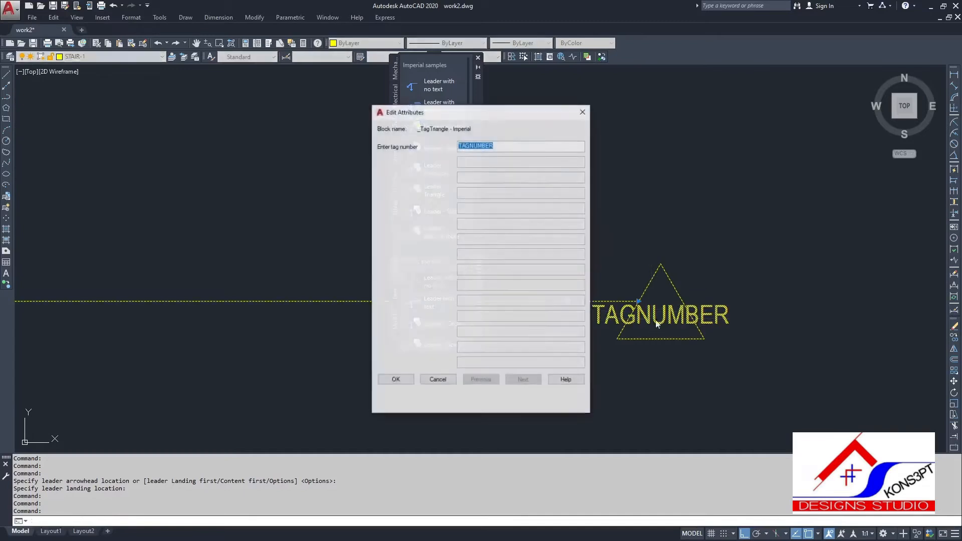
click(395, 380)
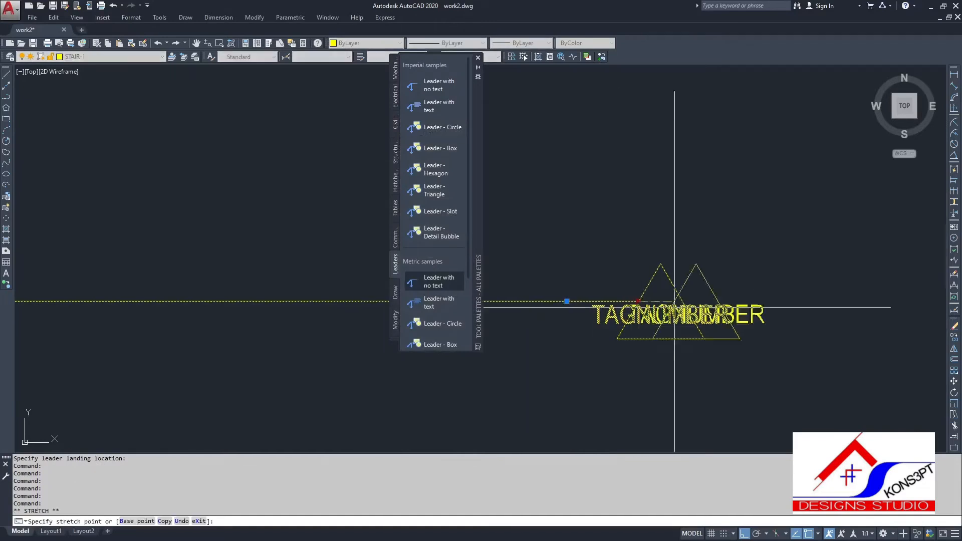
Step: Stretch the leader's triangle tag farther right, and raise its landing point above the arrow's level
click(638, 301)
click(569, 301)
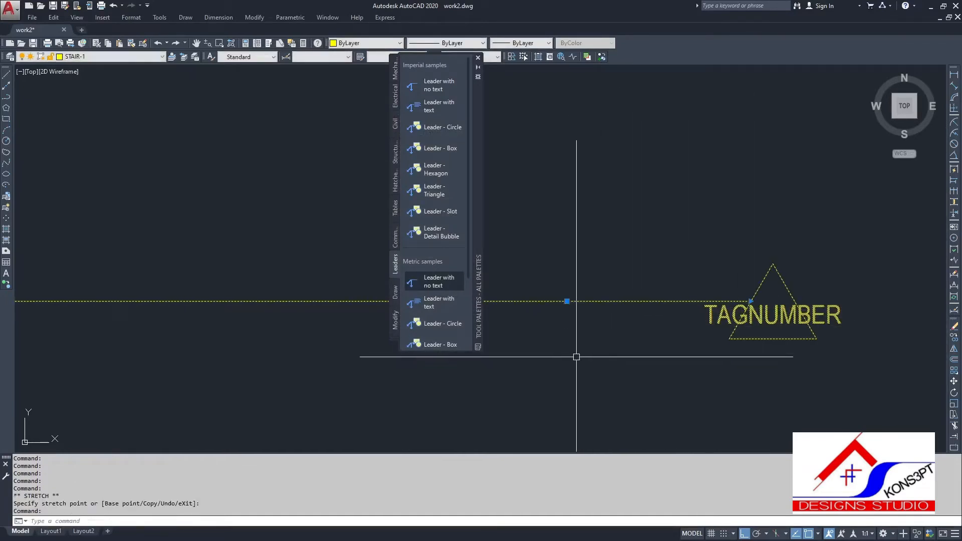
click(575, 301)
click(567, 301)
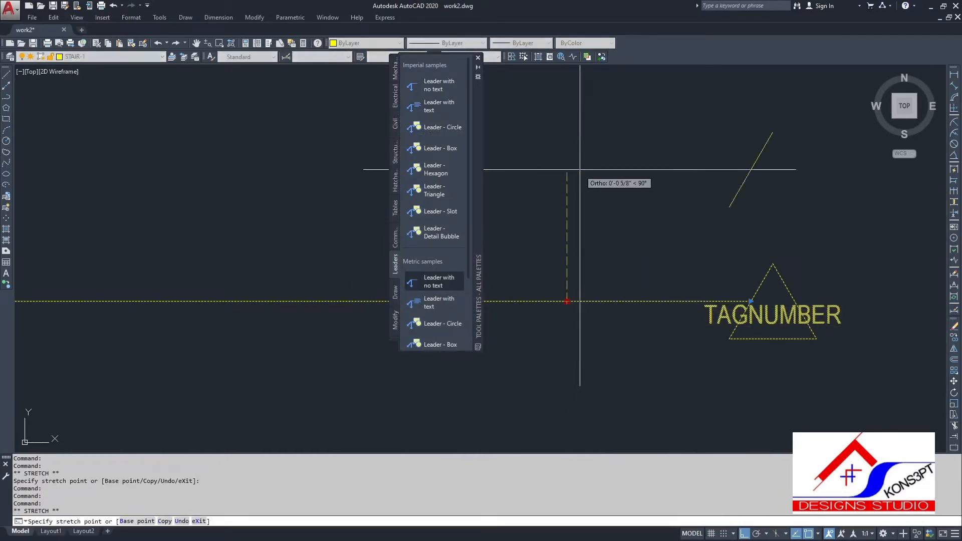
click(579, 170)
Step: Stretch the leader's arrowhead down along the tank's right edge so the leader line slopes
scroll(629, 346, down, 3)
middle_drag(629, 345, 776, 297)
scroll(637, 321, down, 2)
middle_drag(637, 321, 626, 295)
scroll(627, 295, down, 4)
scroll(373, 294, up, 2)
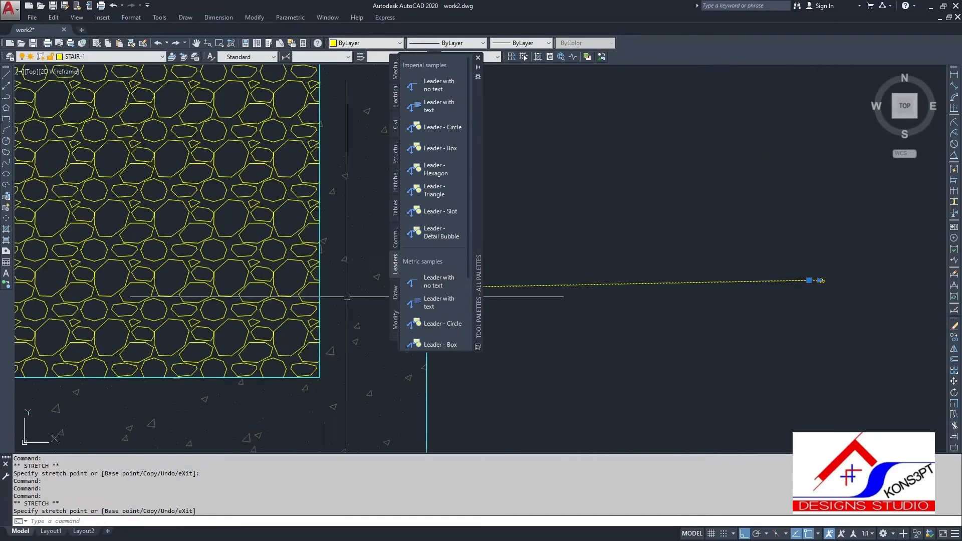
middle_drag(346, 296, 207, 279)
click(287, 269)
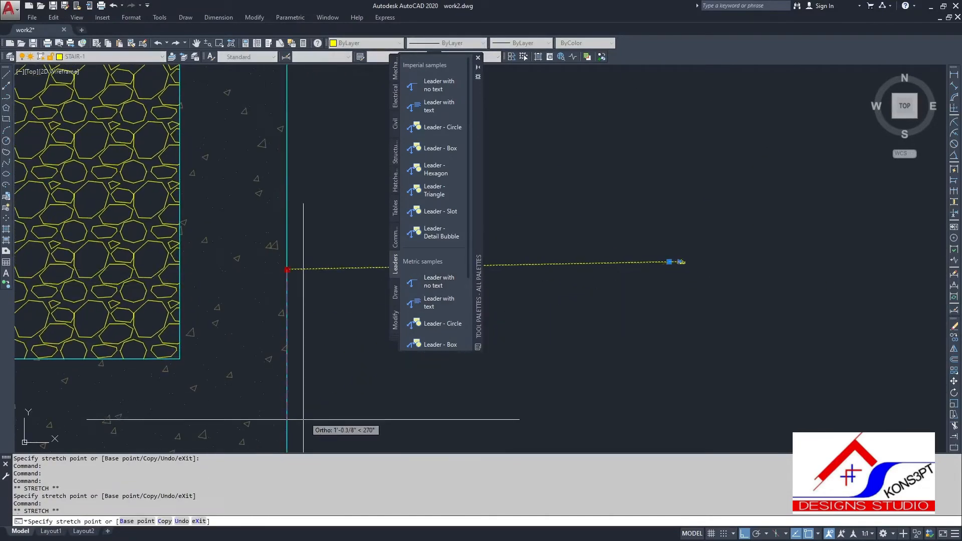
click(287, 429)
Step: Lengthen the leader's horizontal landing by stretching the triangle tag farther to the right
scroll(569, 376, down, 4)
scroll(614, 275, up, 5)
middle_drag(445, 385, 493, 325)
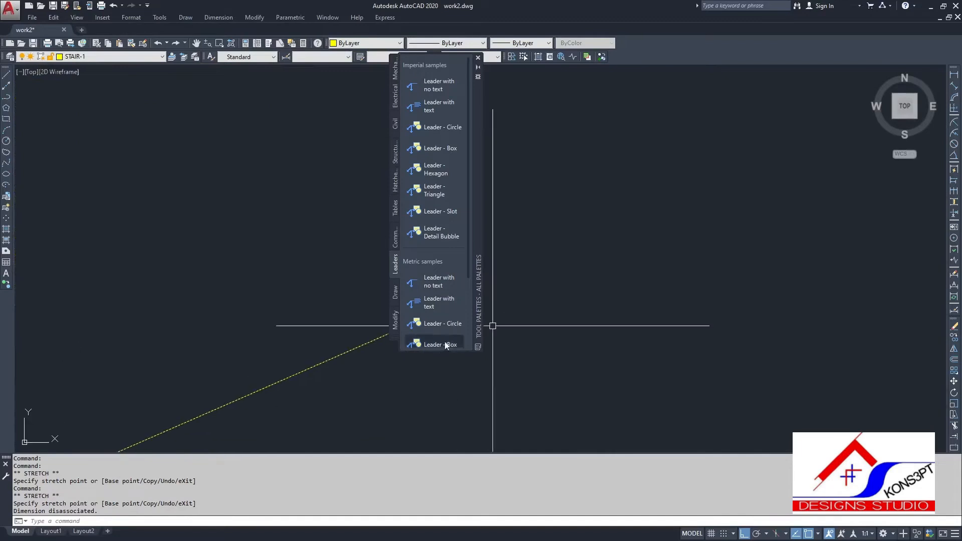
middle_drag(547, 337, 694, 332)
scroll(543, 327, up, 4)
scroll(560, 316, up, 2)
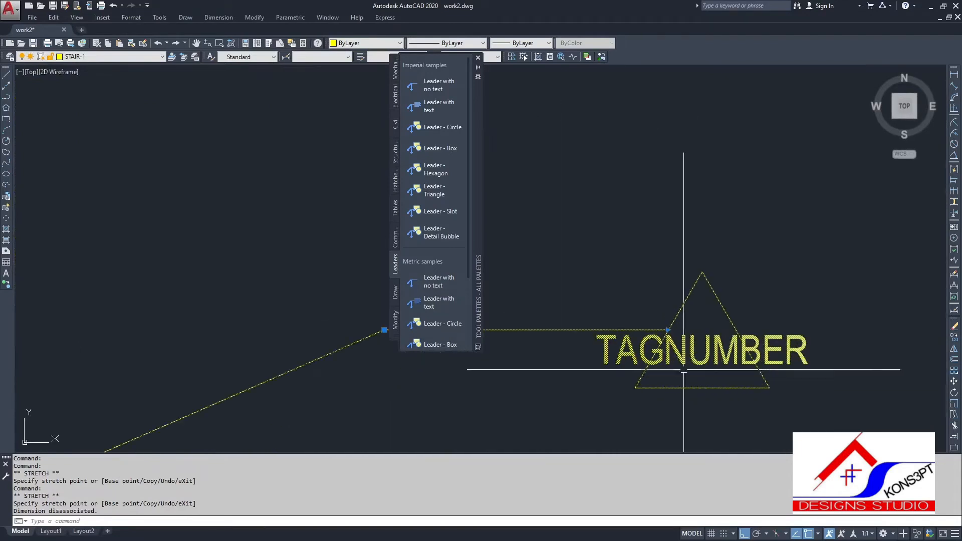
click(667, 330)
click(801, 343)
scroll(628, 384, down, 5)
middle_drag(624, 383, 629, 341)
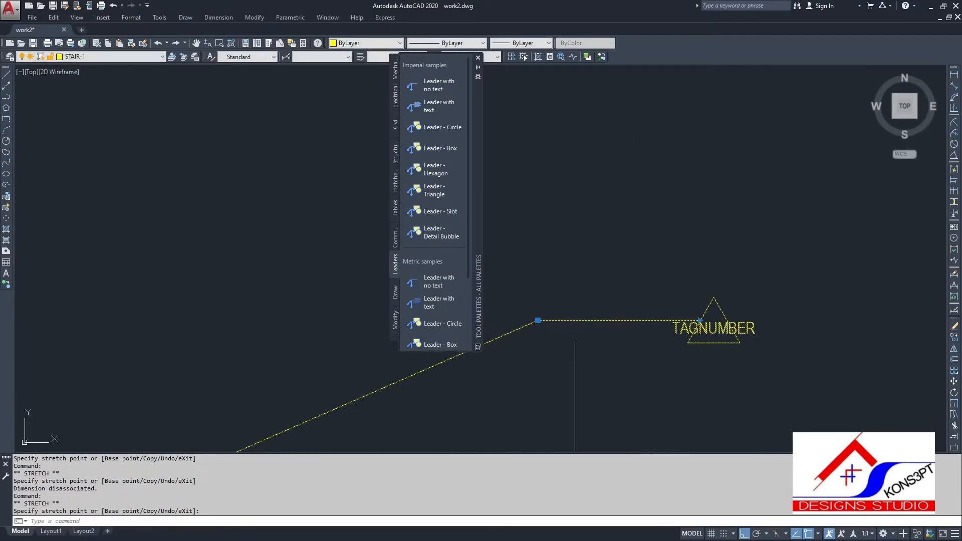
Step: Float the Draw toolbar over the drawing to compare it with the Draw palette, and view the Modify palette
click(395, 295)
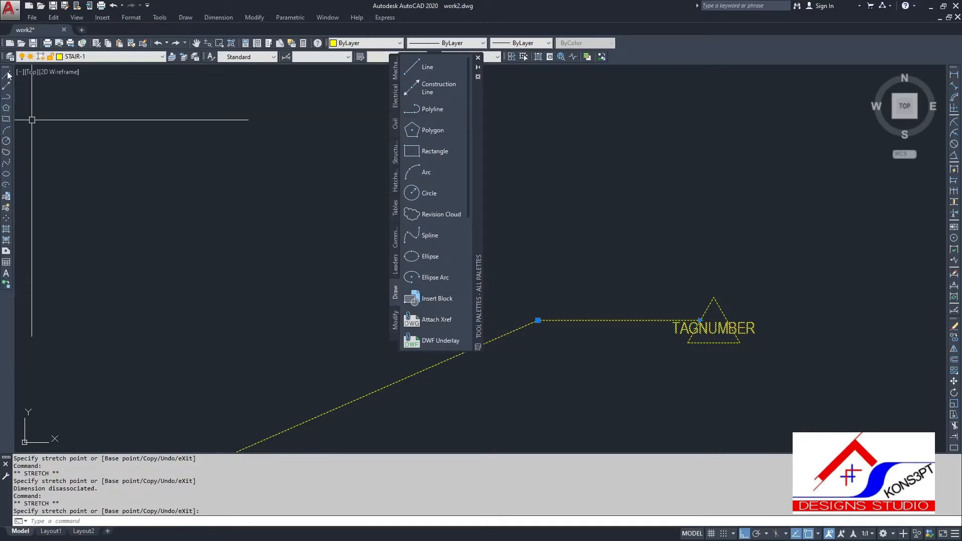
mouse_move(7, 74)
mouse_down()
mouse_move(193, 204)
mouse_move(268, 196)
mouse_up()
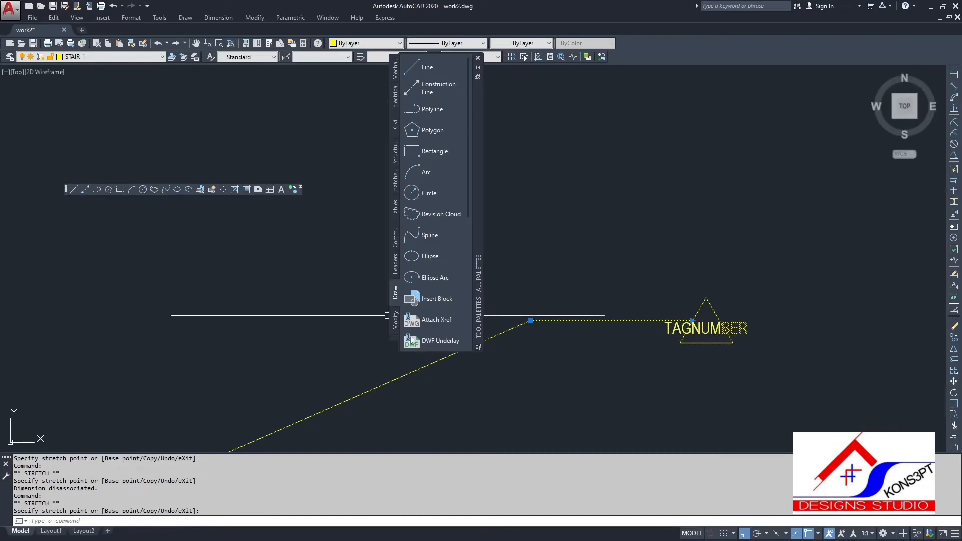
click(396, 326)
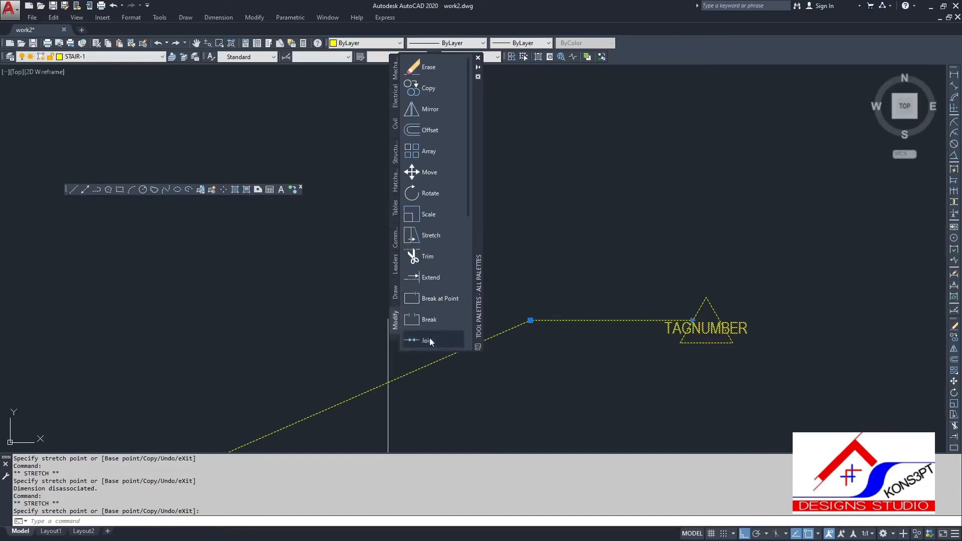
Step: Insert the Door - Imperial block from the Architectural tool palette between the tank and the 3" Ø RAIN label
right_click(396, 336)
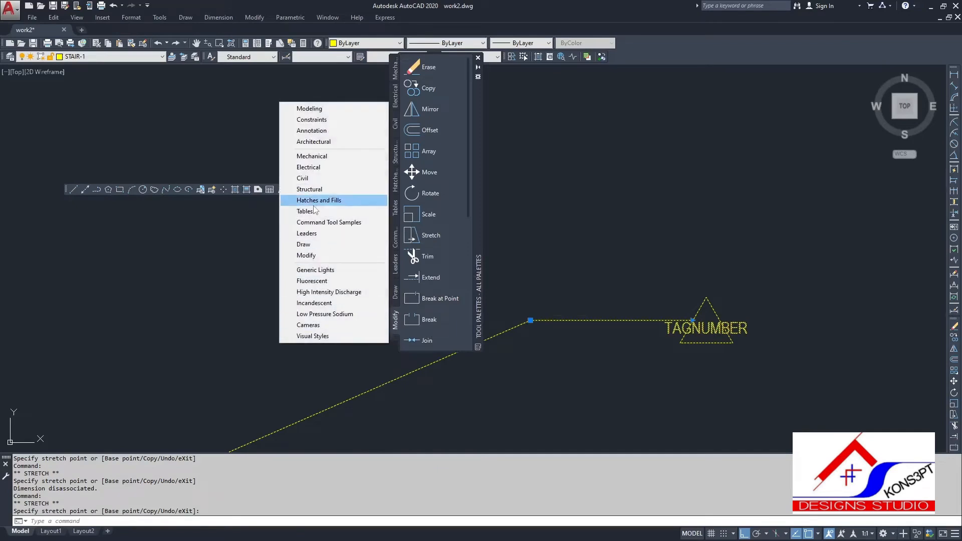
click(313, 142)
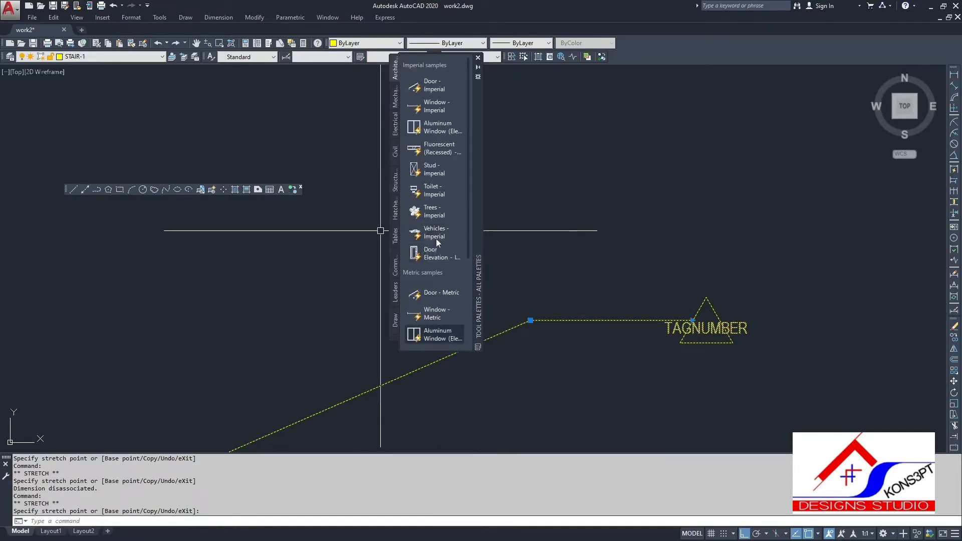
click(431, 88)
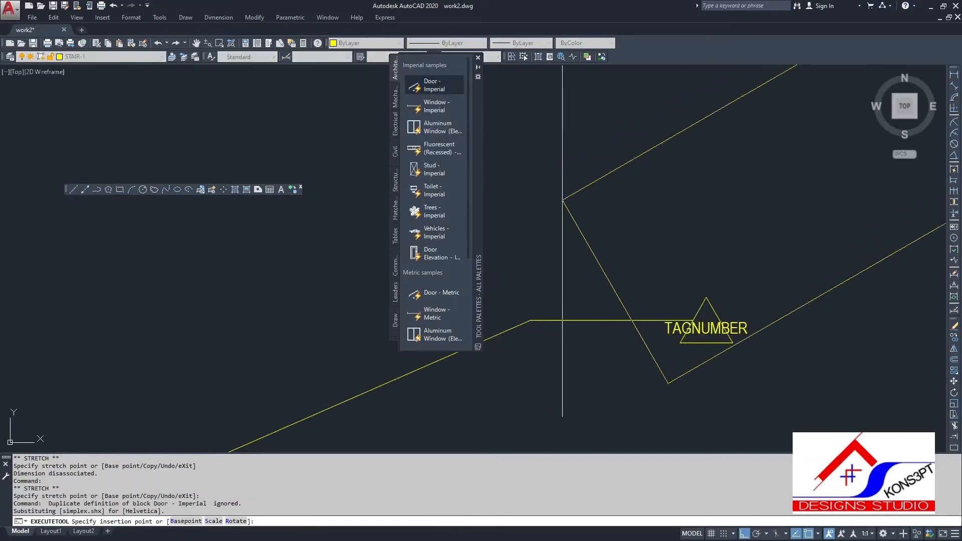
scroll(608, 268, down, 8)
scroll(601, 273, down, 4)
middle_drag(596, 277, 475, 274)
scroll(555, 284, down, 4)
middle_drag(556, 283, 491, 261)
scroll(532, 259, up, 2)
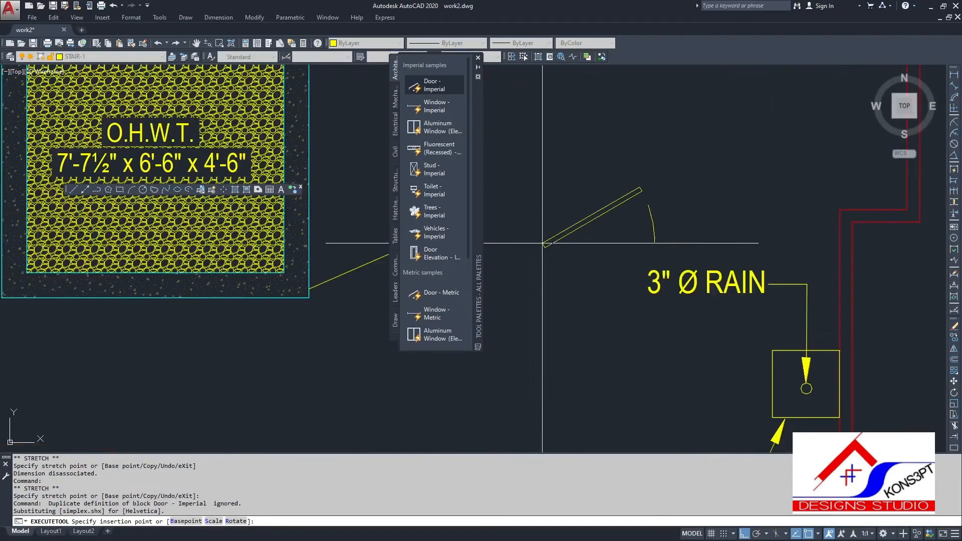
scroll(551, 203, up, 3)
click(545, 209)
scroll(551, 210, down, 1)
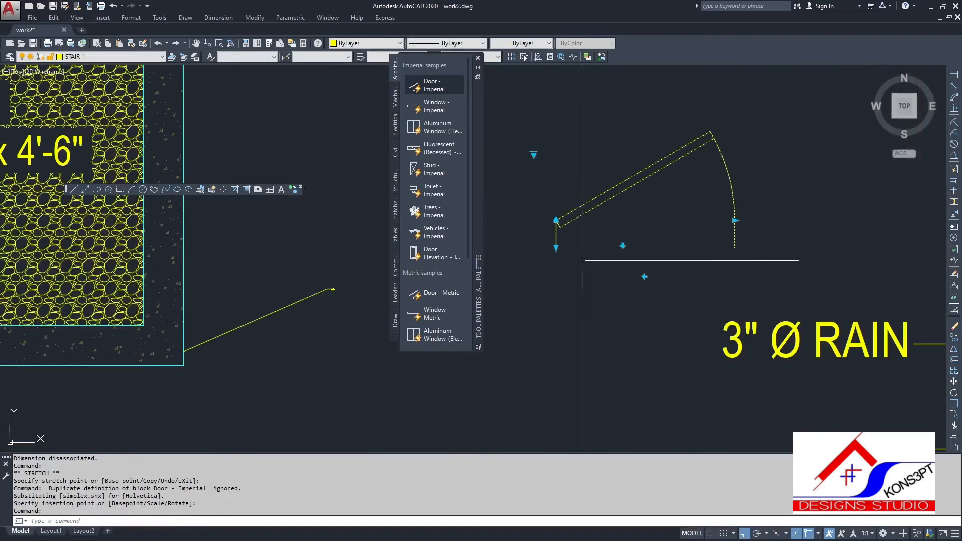
Step: Set the door block's opening angle to Open 45º, and change it to Open 90º
click(534, 155)
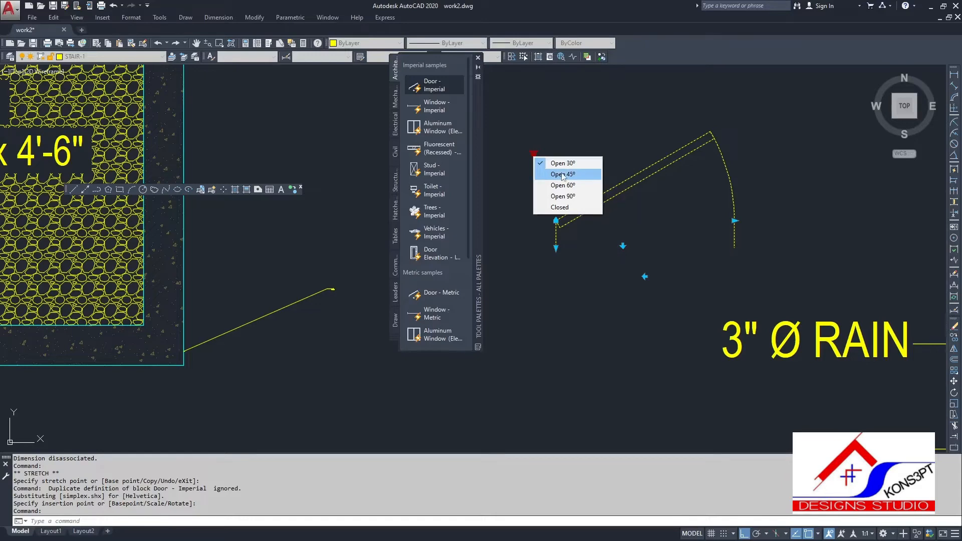
click(562, 174)
click(533, 154)
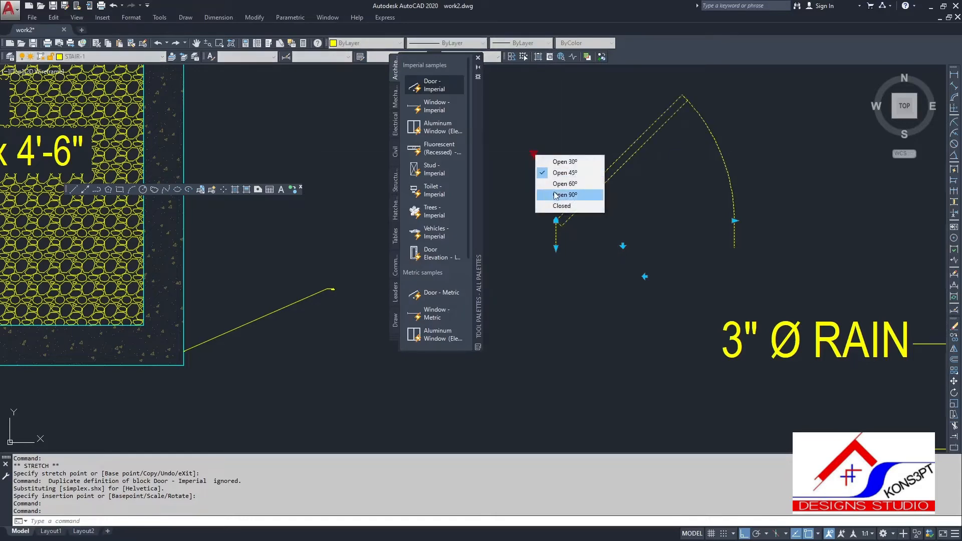
click(555, 195)
scroll(571, 221, down, 2)
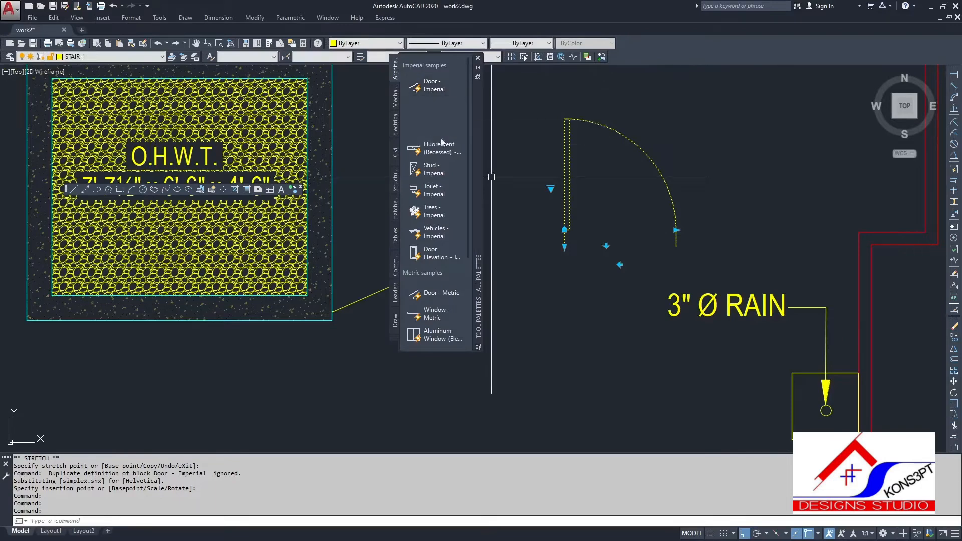
Step: Insert the Window - Imperial block to the right of the door, above the 3" Ø RAIN label
double_click(434, 105)
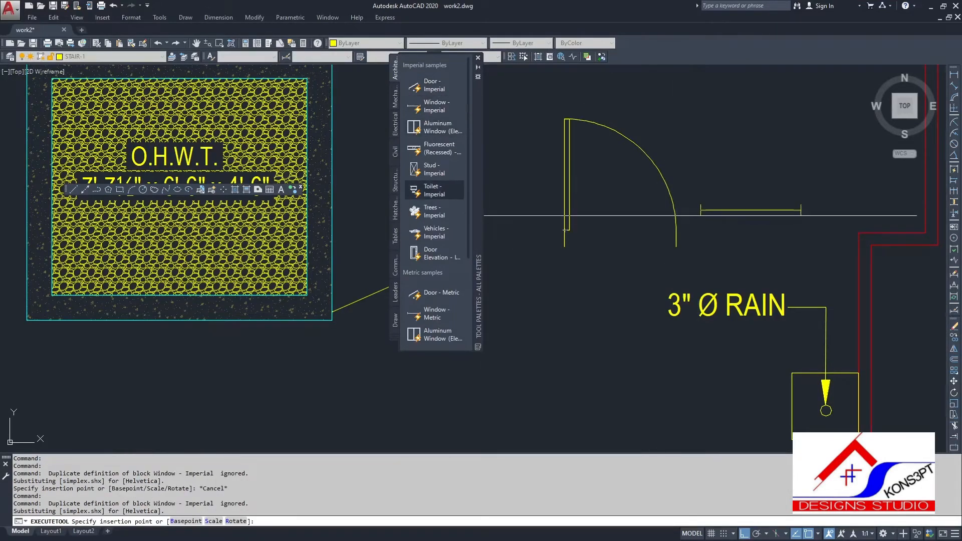
click(711, 203)
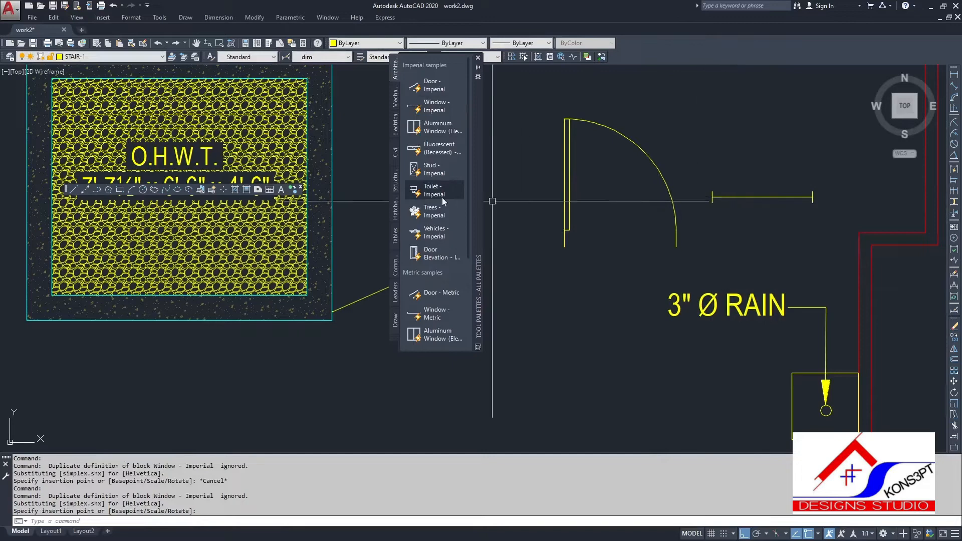
Step: Insert the Vehicles - Imperial block in the empty area right of the roof plan and select it
click(434, 232)
scroll(584, 332, down, 6)
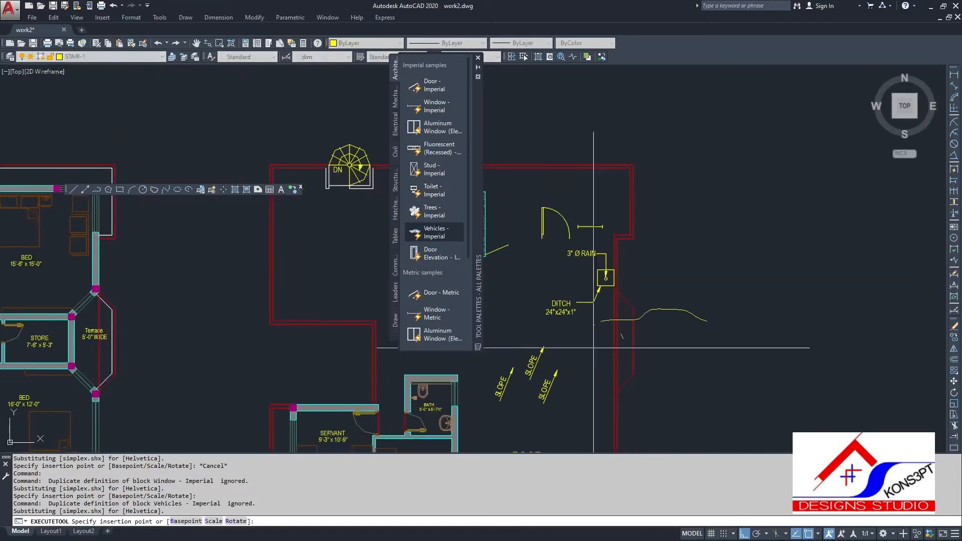
click(767, 304)
scroll(807, 308, up, 2)
middle_drag(807, 308, 556, 312)
click(654, 294)
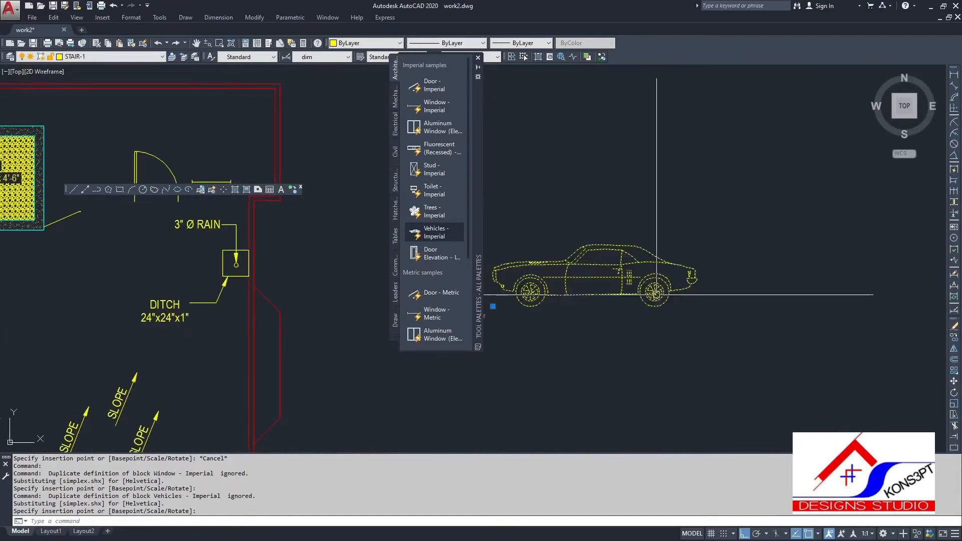
Step: Switch the selected vehicle block to Sports Car (Top), and change it to Sports Car (Front)
scroll(691, 345, down, 1)
middle_drag(691, 345, 777, 318)
scroll(777, 319, down, 2)
click(640, 301)
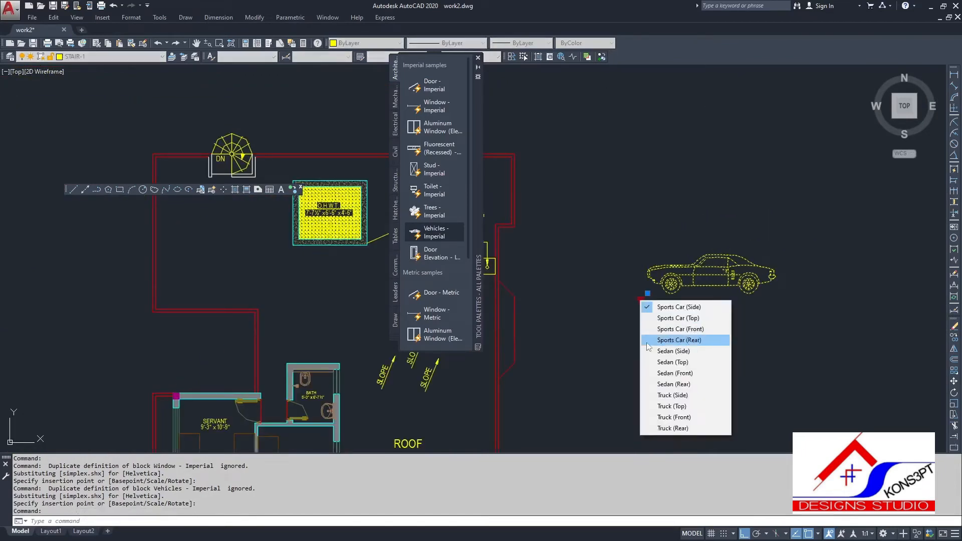
click(677, 318)
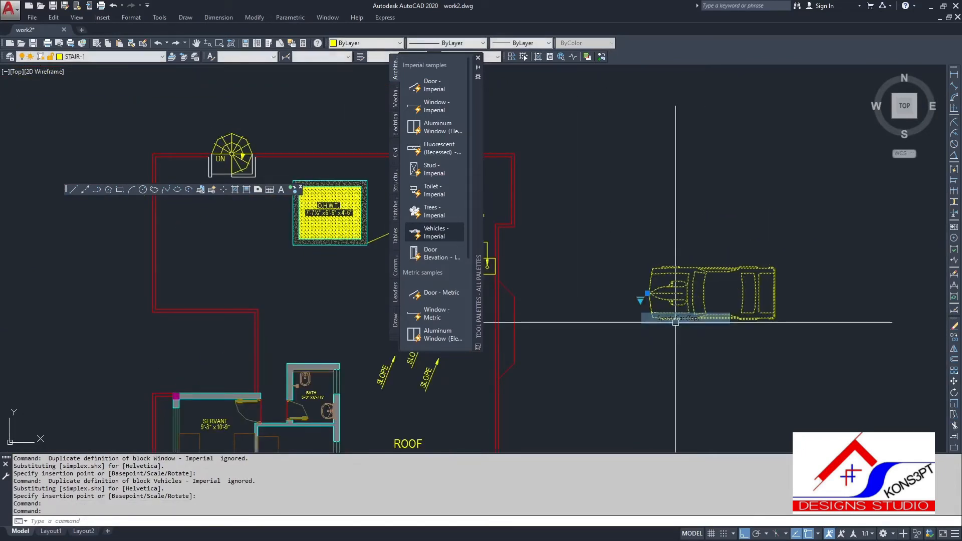
click(641, 300)
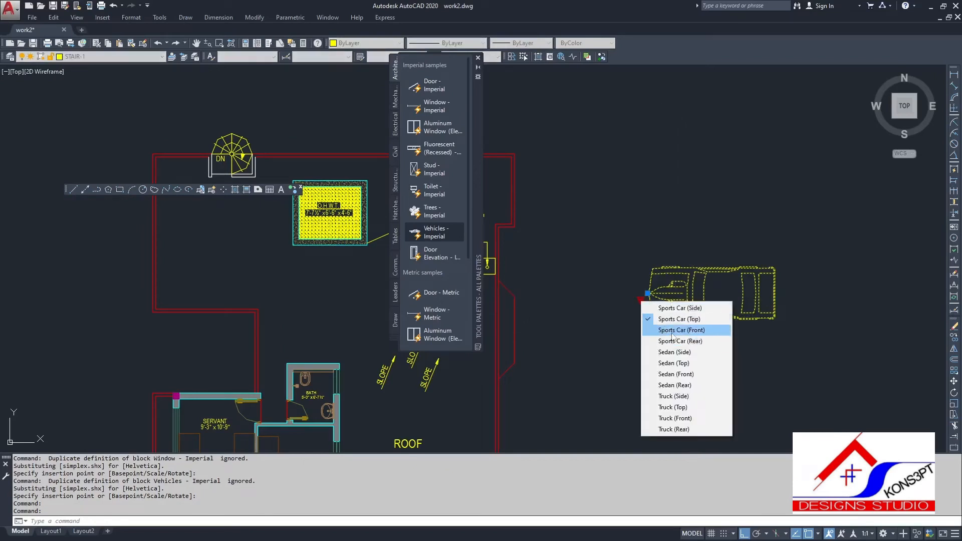
click(653, 329)
Step: Set the vehicle block's view to Sports Car (Rear)
click(640, 300)
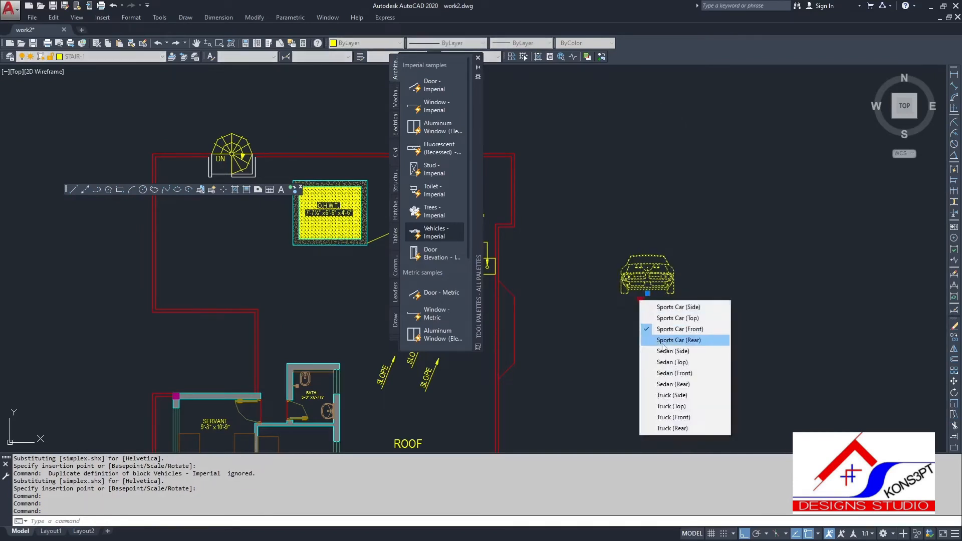
click(654, 340)
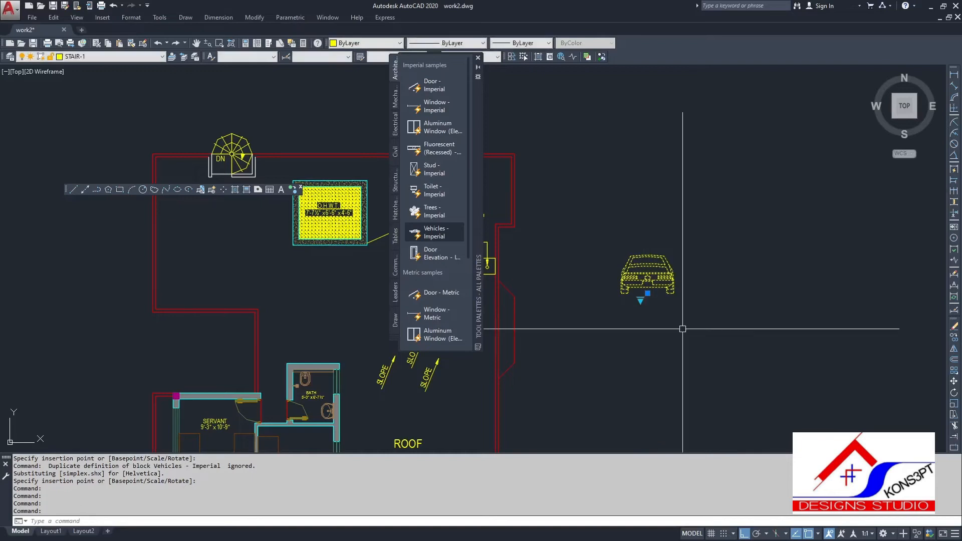
scroll(645, 295, up, 5)
scroll(646, 300, down, 5)
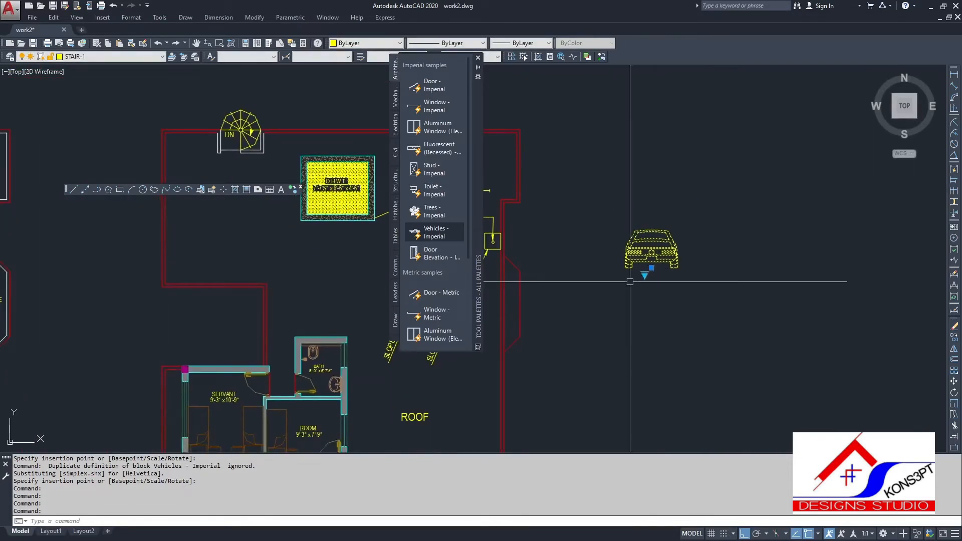
Step: Insert the Door Elevation - Imperial block in the empty area to the right of the car
click(438, 257)
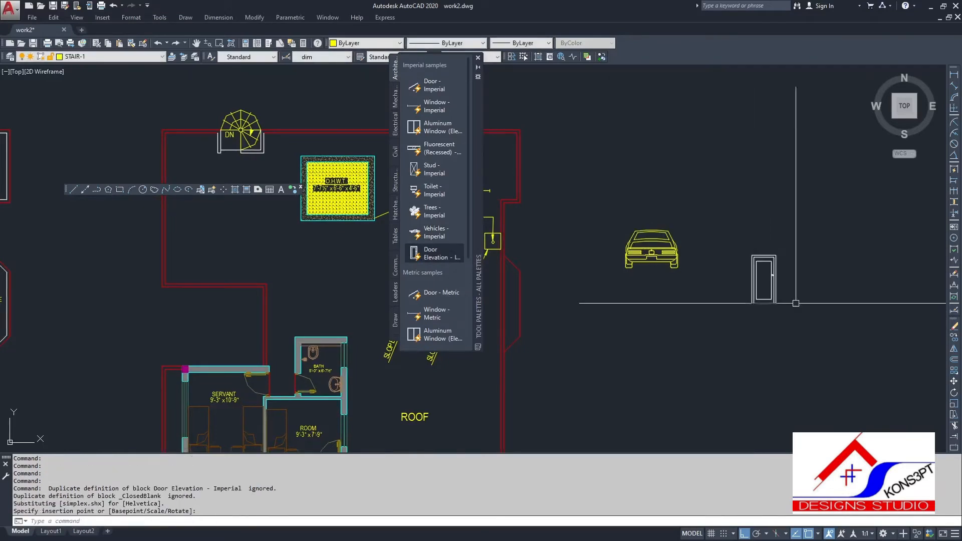
scroll(795, 303, up, 8)
scroll(773, 284, down, 8)
scroll(671, 242, up, 2)
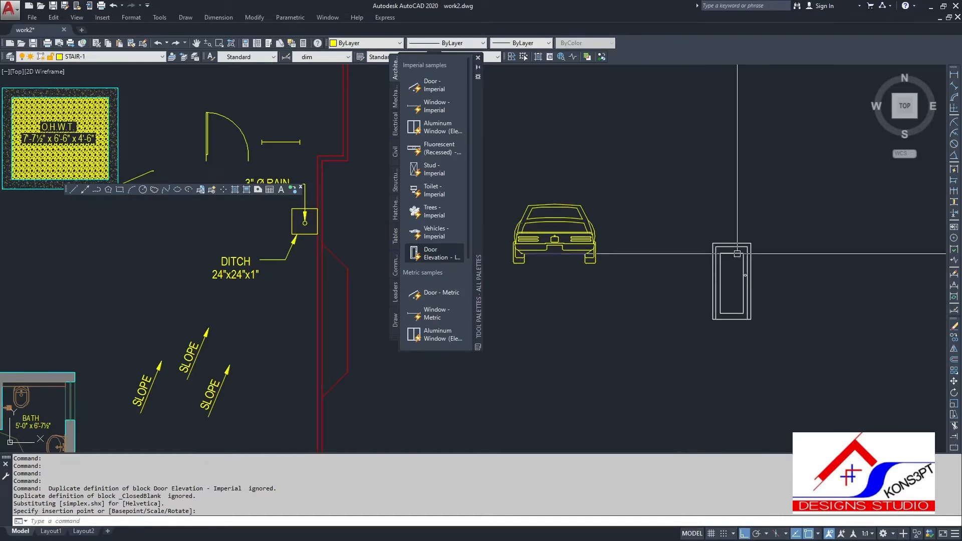
scroll(709, 250, up, 2)
middle_drag(746, 282, 630, 232)
key(Escape)
key(Escape)
key(Escape)
Step: Add linear dimensions to the door elevation's height on its left side and its width above it
text(d)
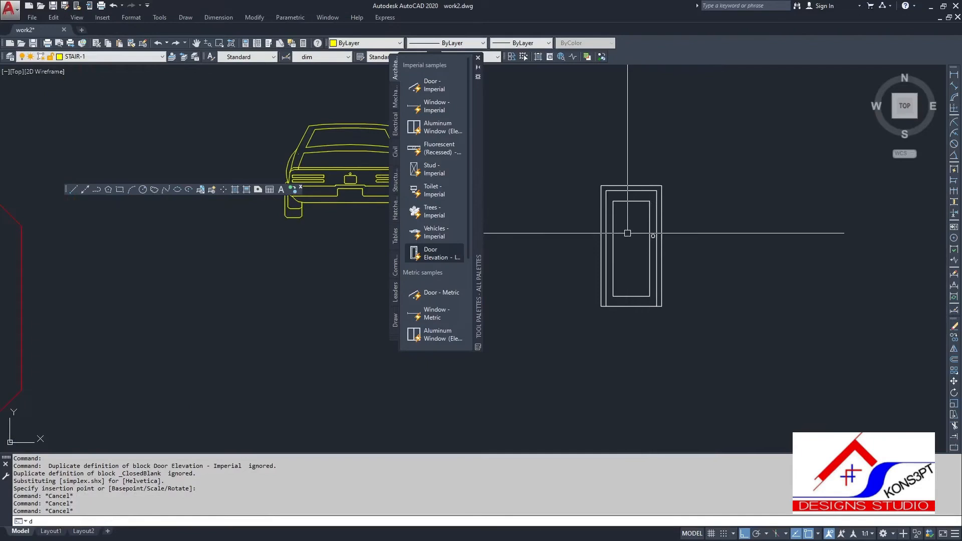
text(li)
key(Return)
key(Return)
click(601, 238)
click(586, 240)
key(Return)
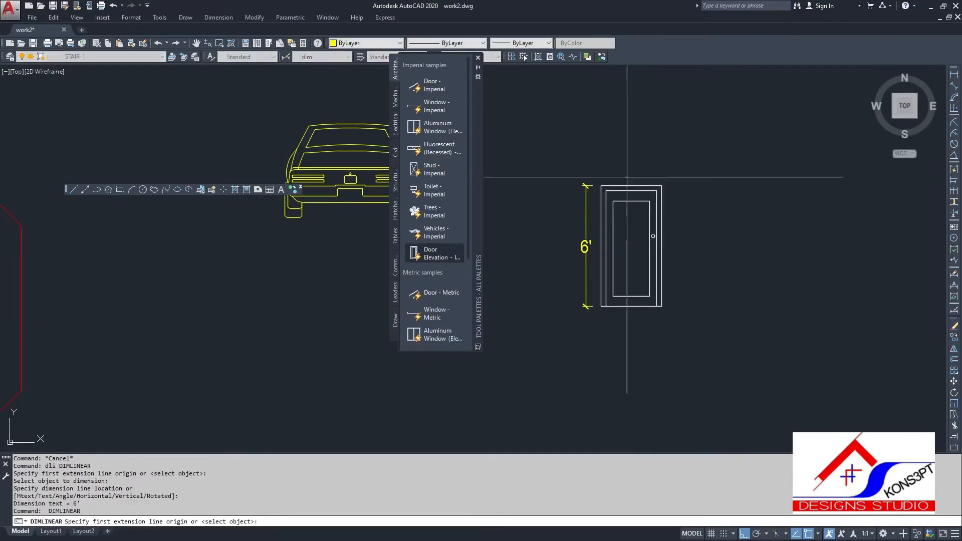
key(Return)
click(626, 185)
click(625, 155)
Step: Adjust the door elevation block's height to 6'-8" and 6'-6", ending at 7'
scroll(617, 184, up, 2)
click(617, 184)
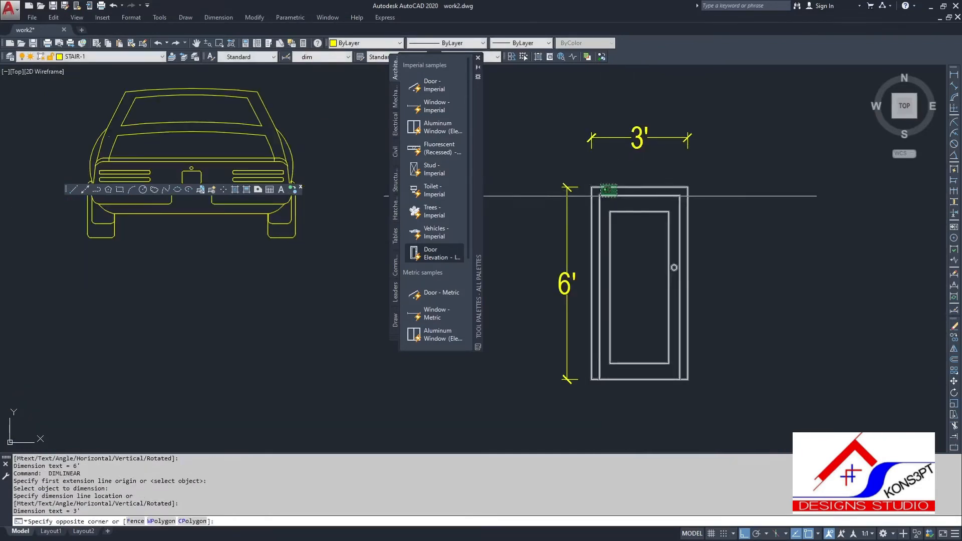
click(607, 190)
click(592, 186)
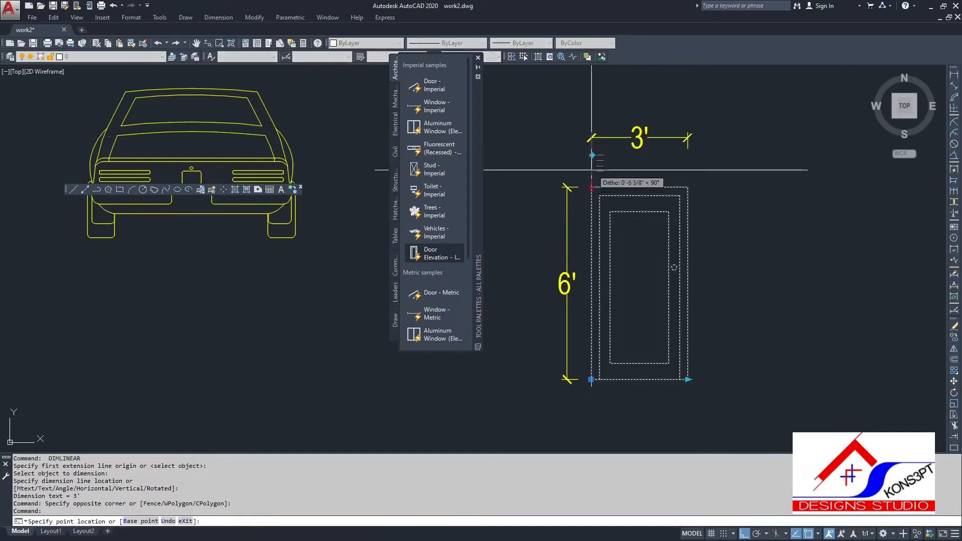
click(592, 166)
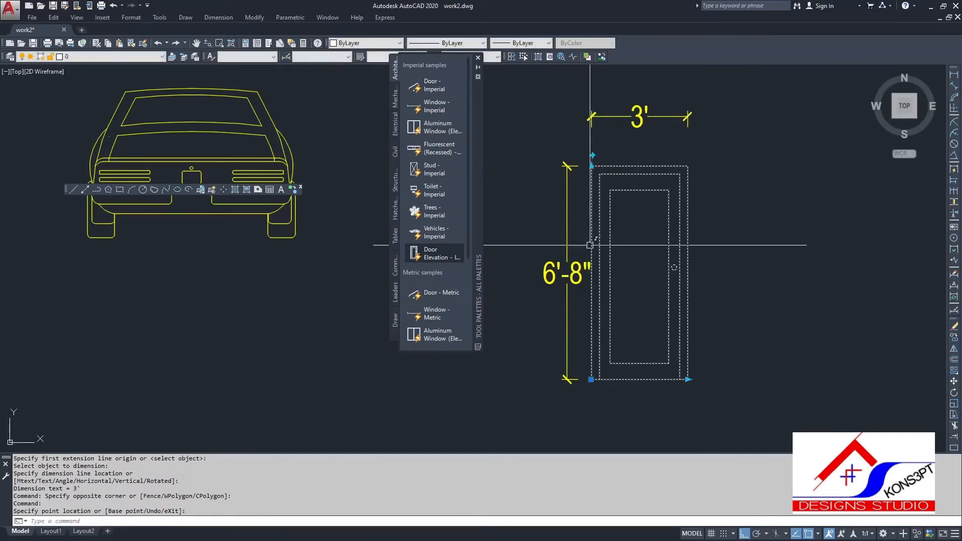
click(591, 165)
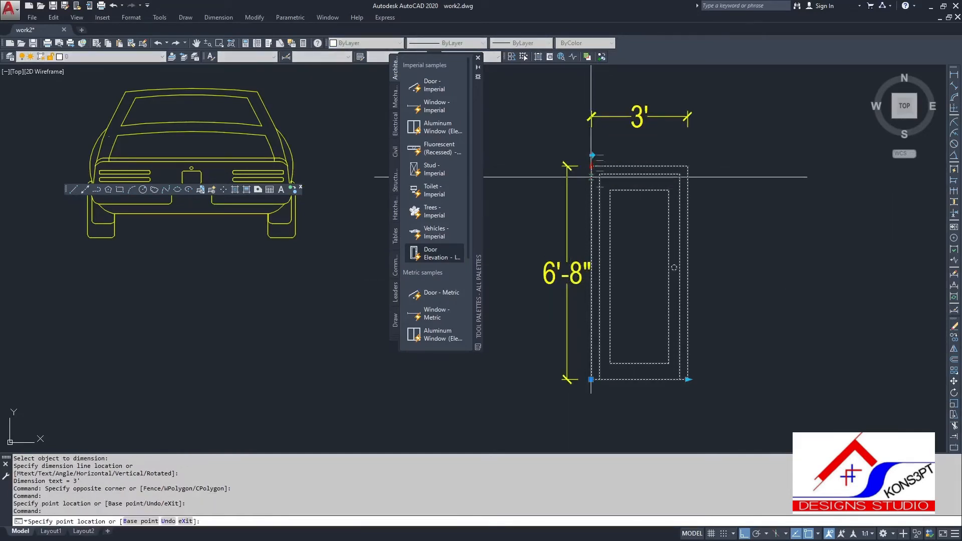
click(591, 171)
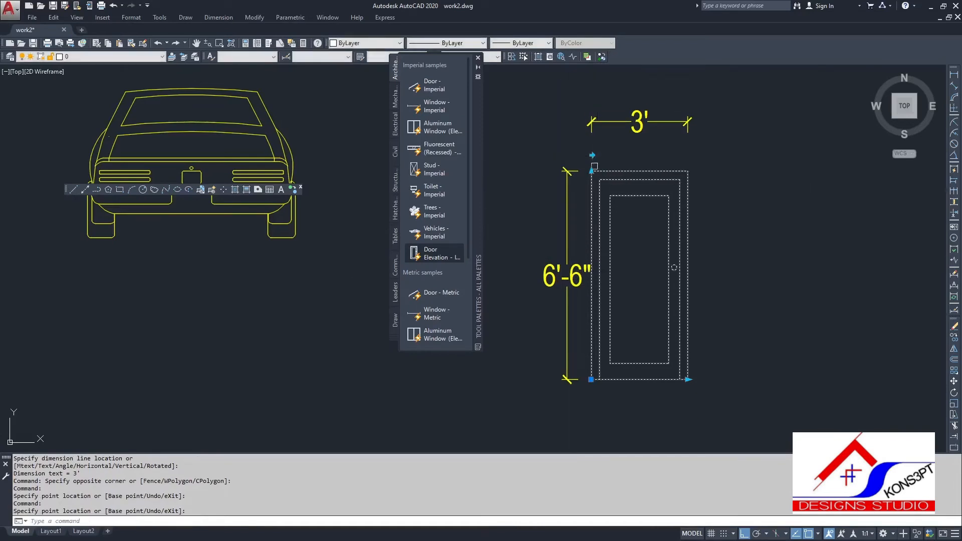
click(591, 171)
click(601, 144)
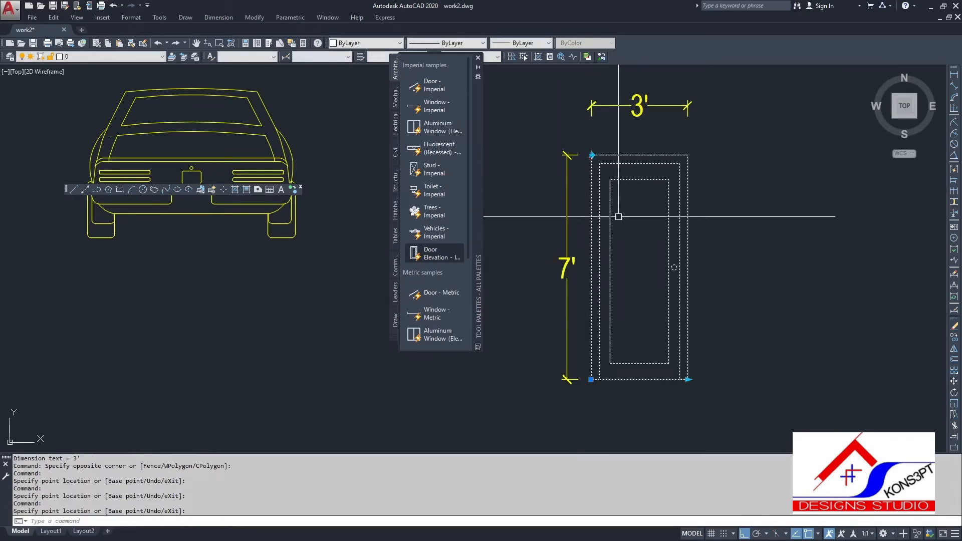
scroll(769, 275, down, 2)
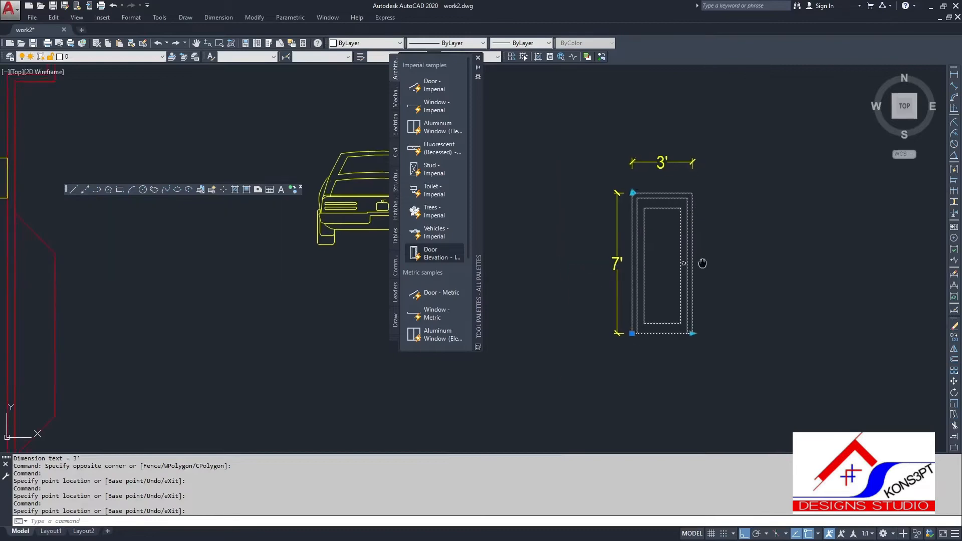
scroll(698, 294, down, 3)
scroll(673, 279, down, 7)
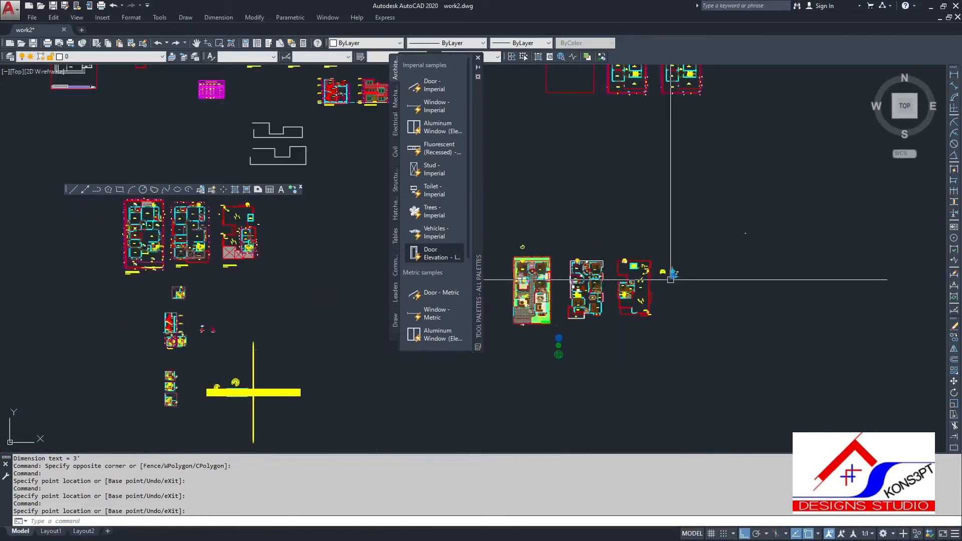
middle_drag(672, 279, 692, 225)
key(Escape)
Step: Copy the door elevation block into the ground-floor door opening beside the wall in SECTION AT A-A
scroll(689, 247, up, 4)
scroll(690, 246, down, 4)
scroll(696, 235, up, 5)
click(675, 183)
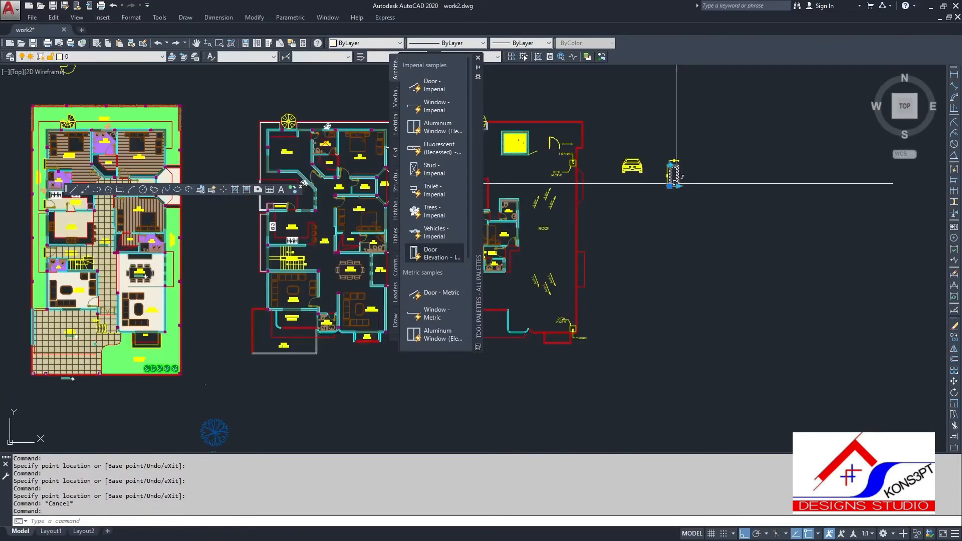
key(space)
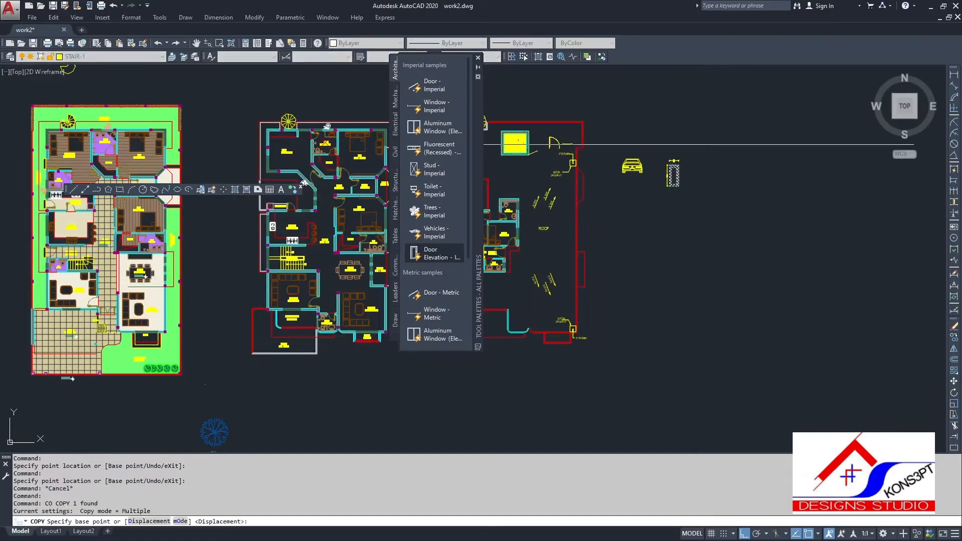
scroll(676, 190, up, 6)
click(686, 173)
scroll(769, 267, down, 10)
scroll(710, 260, down, 7)
middle_drag(700, 273, 780, 276)
scroll(725, 228, up, 14)
middle_drag(759, 241, 723, 255)
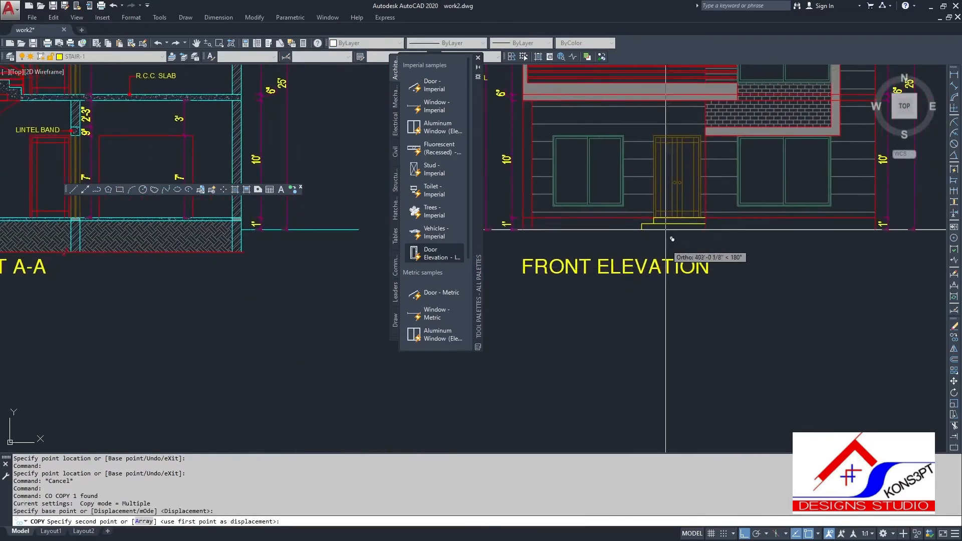
scroll(590, 236, down, 2)
middle_drag(590, 236, 859, 315)
scroll(785, 254, down, 2)
scroll(634, 313, up, 8)
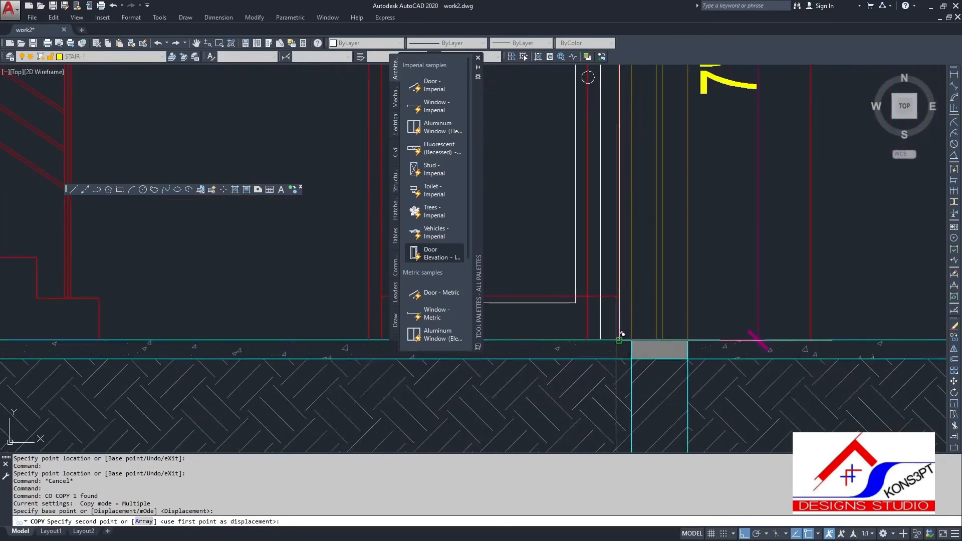
click(626, 339)
scroll(661, 342, down, 6)
key(Escape)
Step: Widen the copied door elevation by stretching its right side toward the adjacent wall
scroll(603, 210, up, 4)
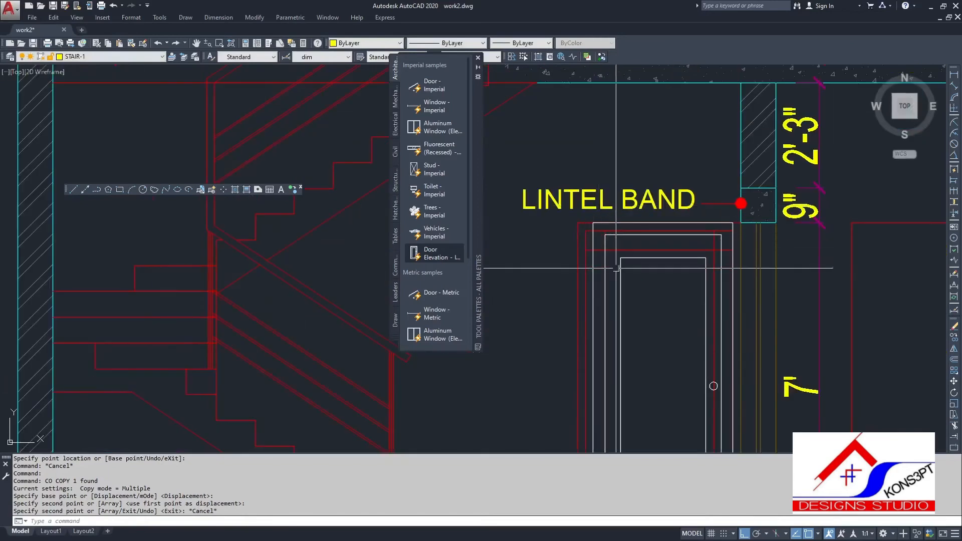
click(619, 265)
scroll(612, 244, down, 2)
middle_drag(611, 242, 591, 185)
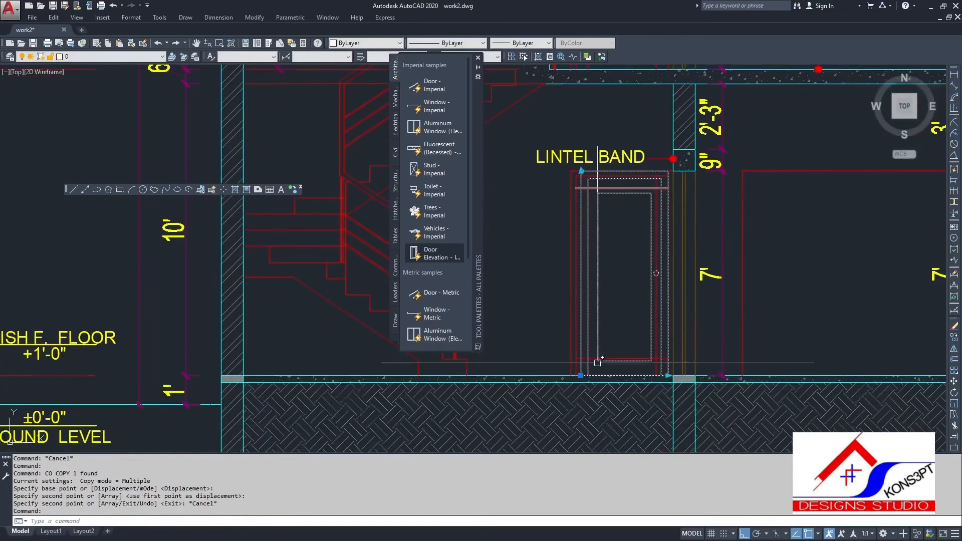
scroll(673, 375, up, 5)
click(658, 376)
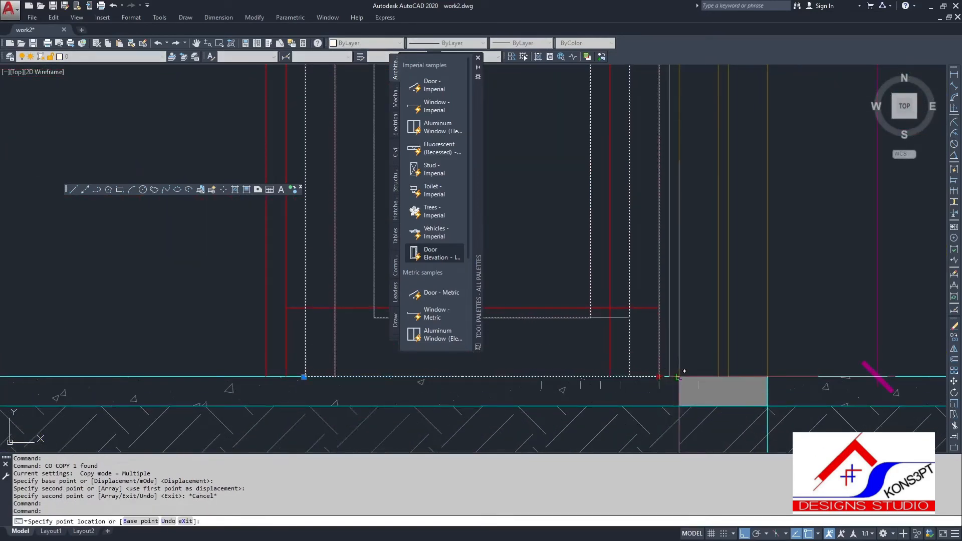
click(698, 346)
scroll(701, 345, down, 4)
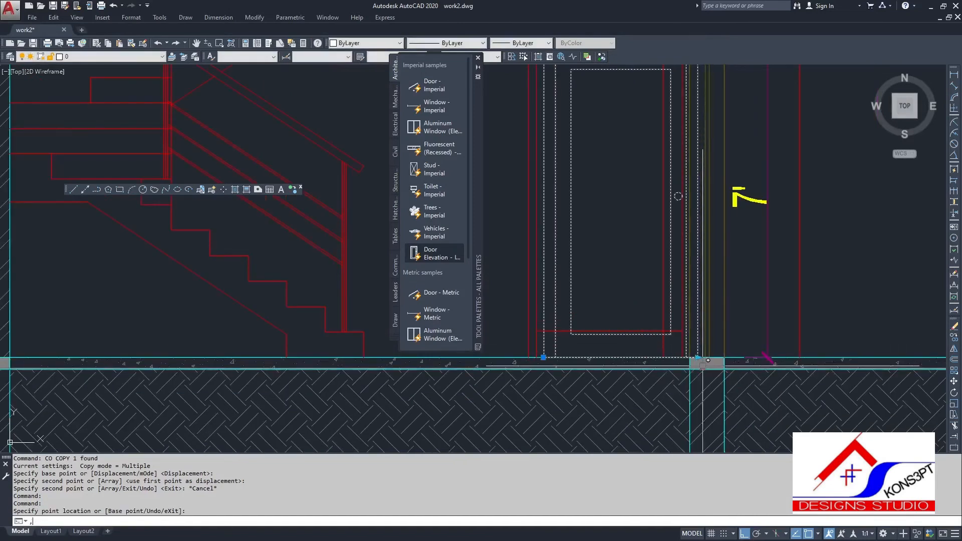
Step: Move the widened door elevation left so its lower-left corner meets the existing red door opening's corner
text(,)
key(Return)
text(m)
key(space)
click(545, 347)
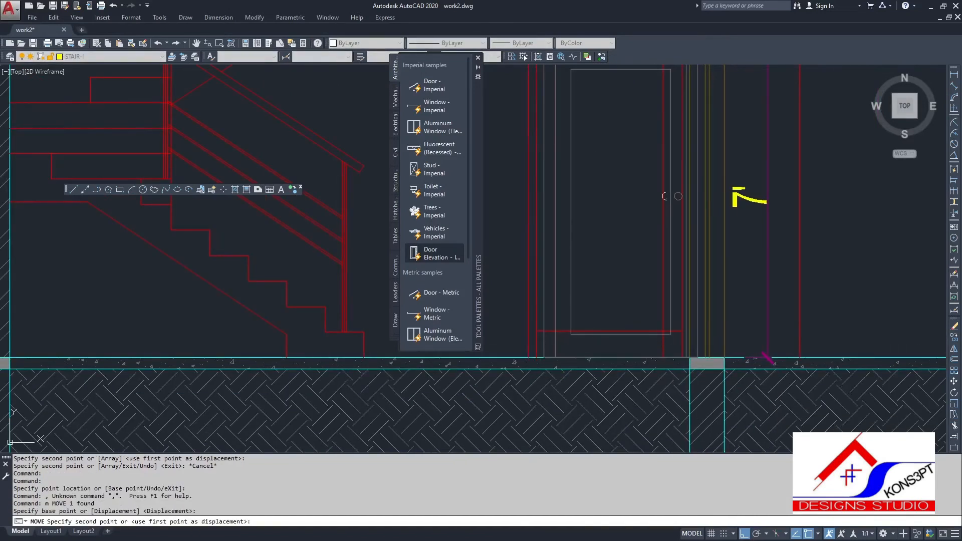
click(528, 357)
Step: Nudge the door elevation so its upper-left corner aligns with the red opening's upper-left corner below the LINTEL BAND label
scroll(684, 312, down, 2)
middle_drag(674, 324, 660, 343)
scroll(672, 160, up, 2)
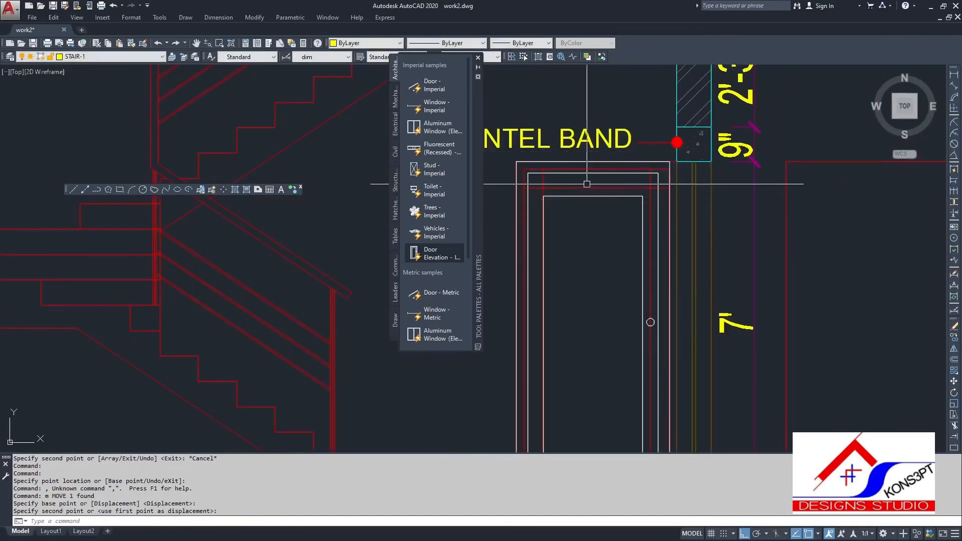
click(669, 179)
text(,)
key(space)
text(m)
key(space)
scroll(520, 161, up, 5)
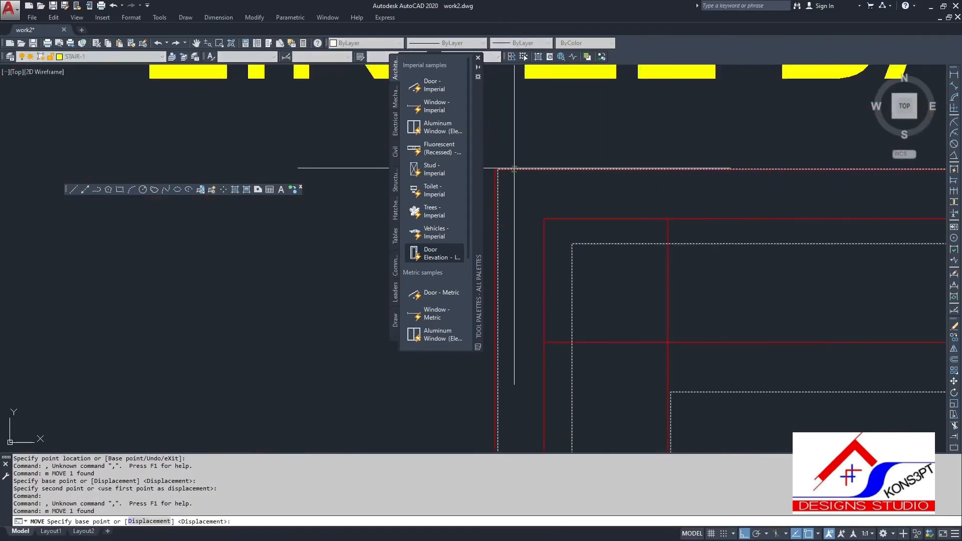
click(504, 161)
key(Escape)
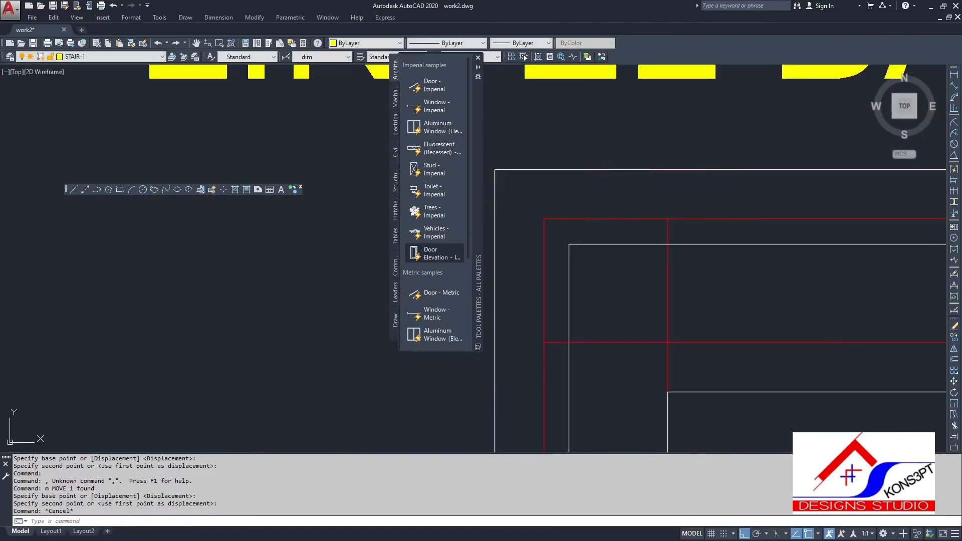
Step: Insert the Toilet - Imperial block in the empty space below and between the SECTION AT A-A and FRONT ELEVATION drawings
scroll(503, 161, down, 5)
middle_drag(766, 359, 670, 254)
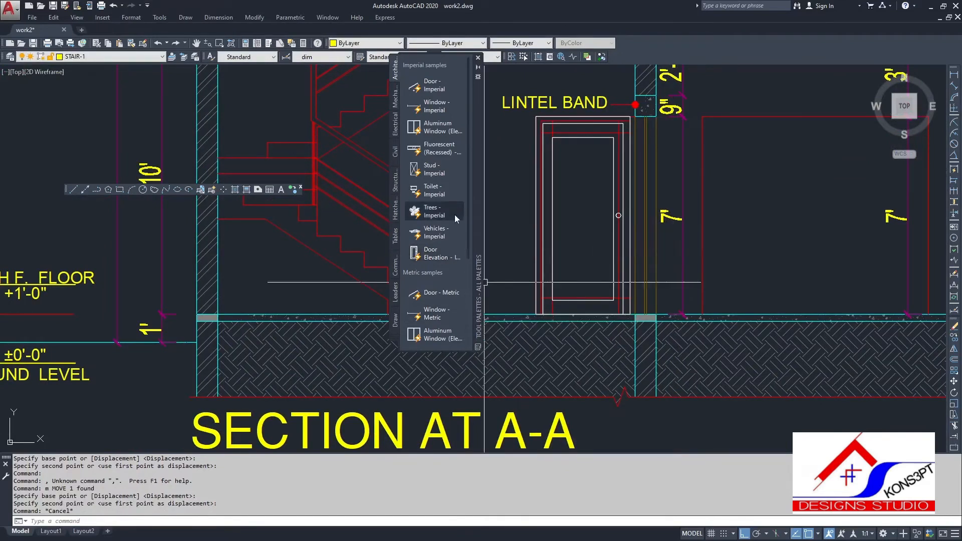
click(428, 190)
scroll(543, 238, down, 5)
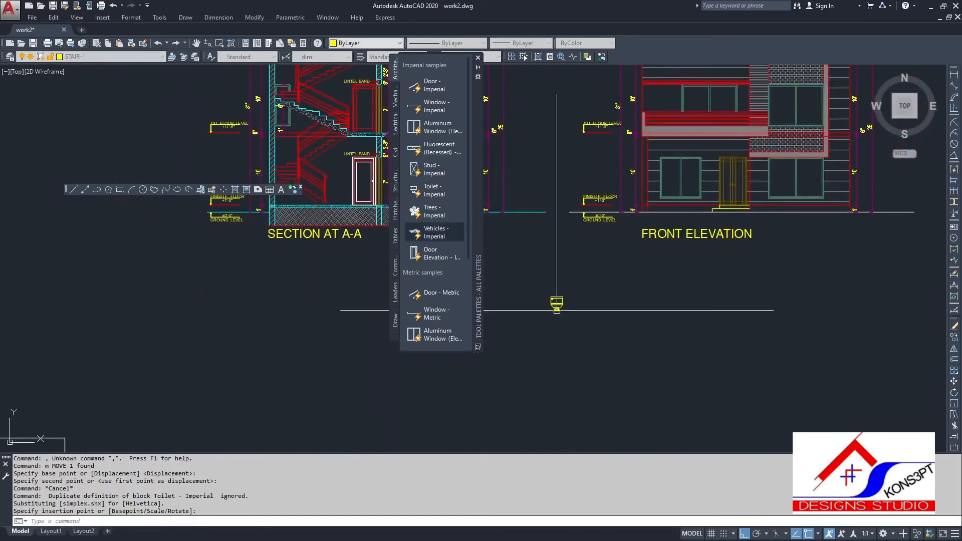
scroll(543, 237, up, 5)
Step: Switch the inserted toilet block's view to Elongated (Plan), then to Elongated (Side)
click(750, 255)
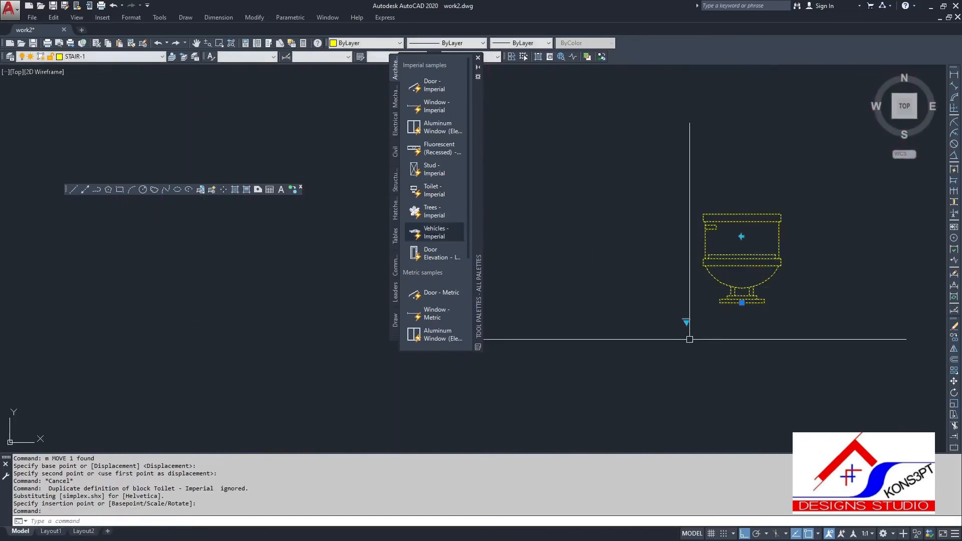
click(686, 322)
click(723, 341)
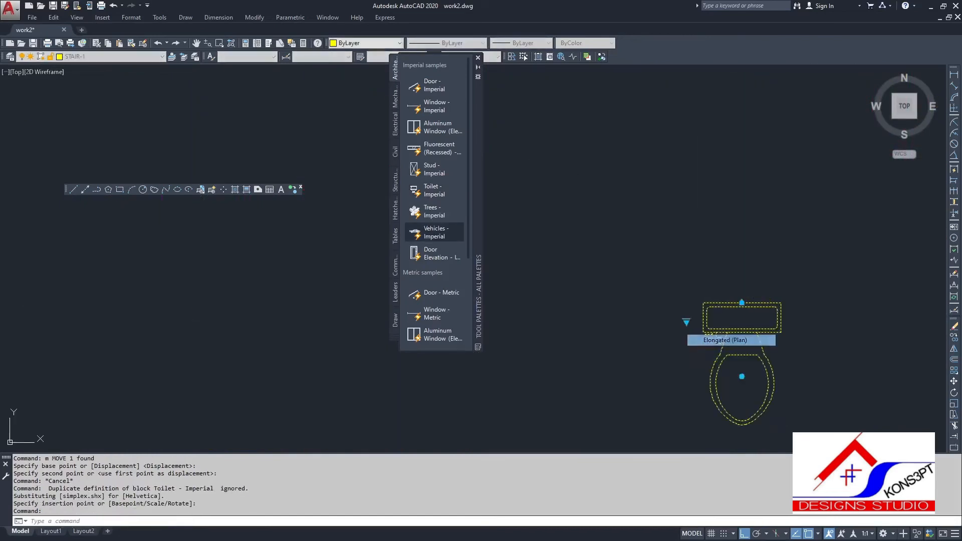
click(687, 321)
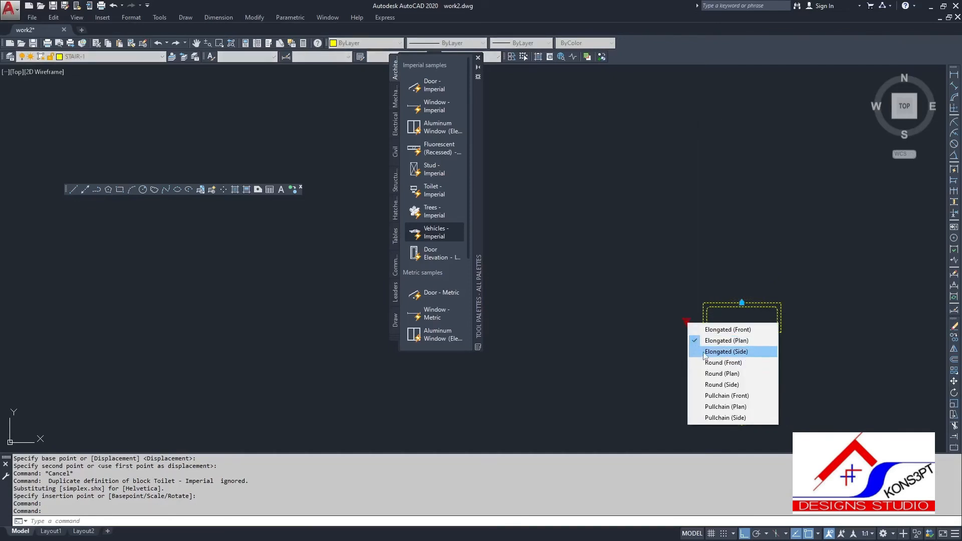
click(726, 351)
Step: Change the toilet block to its Round (Front) view, then to Round (Plan)
click(686, 322)
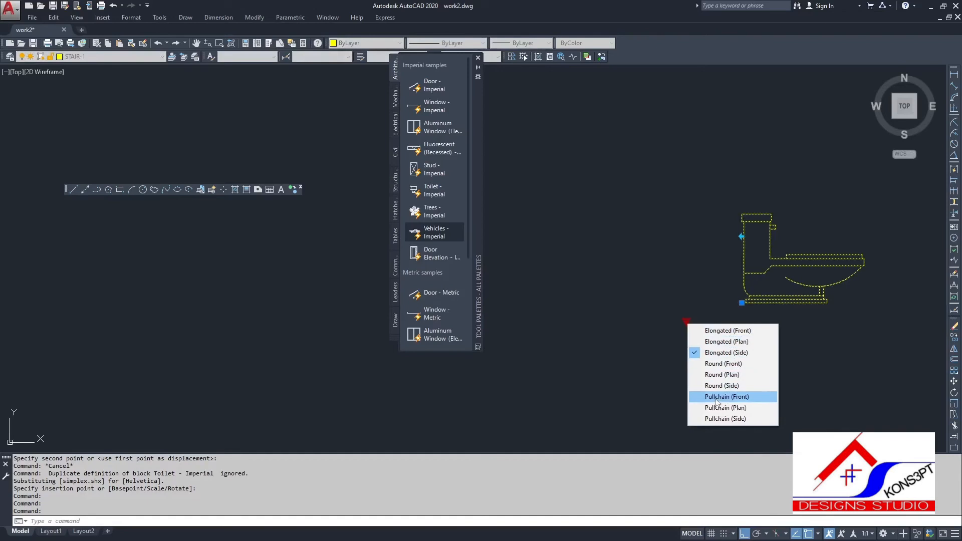
click(721, 364)
click(686, 322)
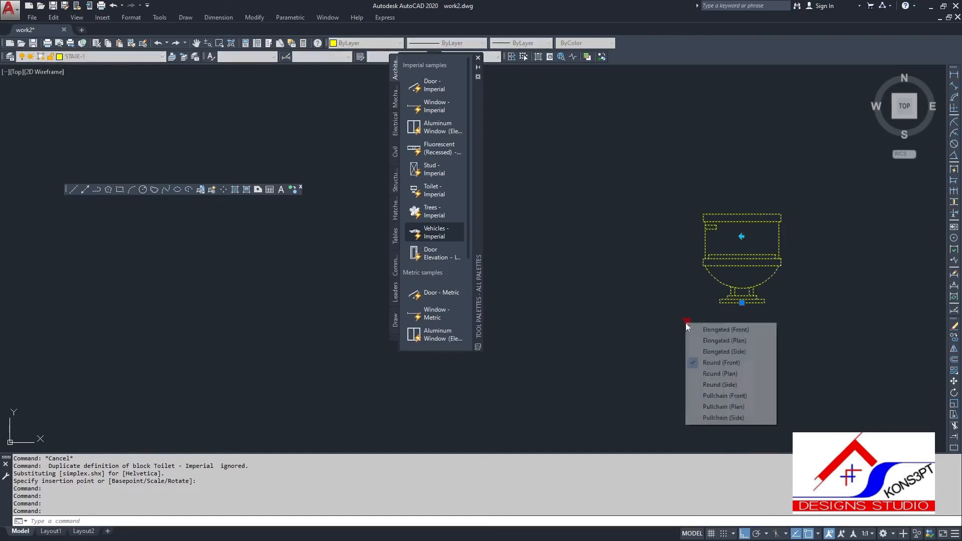
click(698, 375)
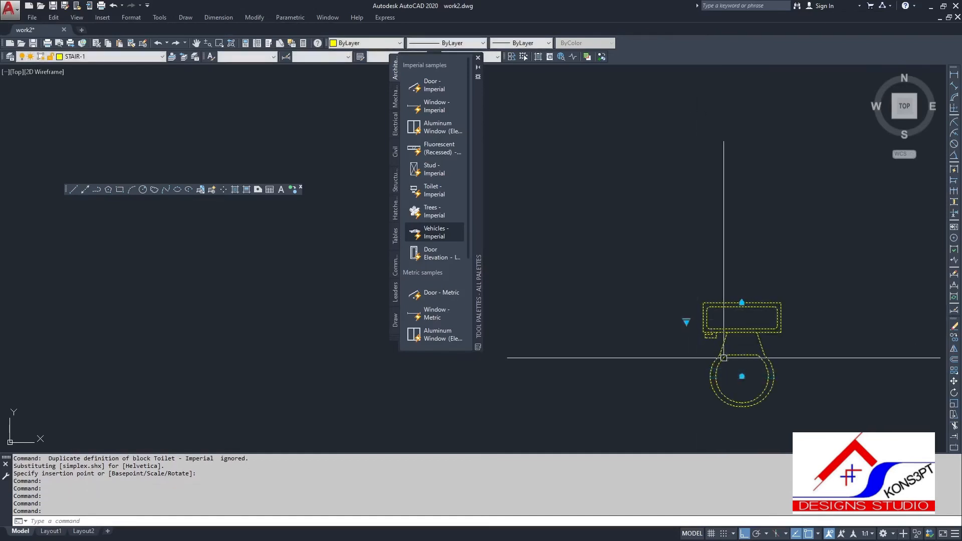
Step: Set the toilet block to Pullchain (Plan), then to Pullchain (Side)
click(686, 322)
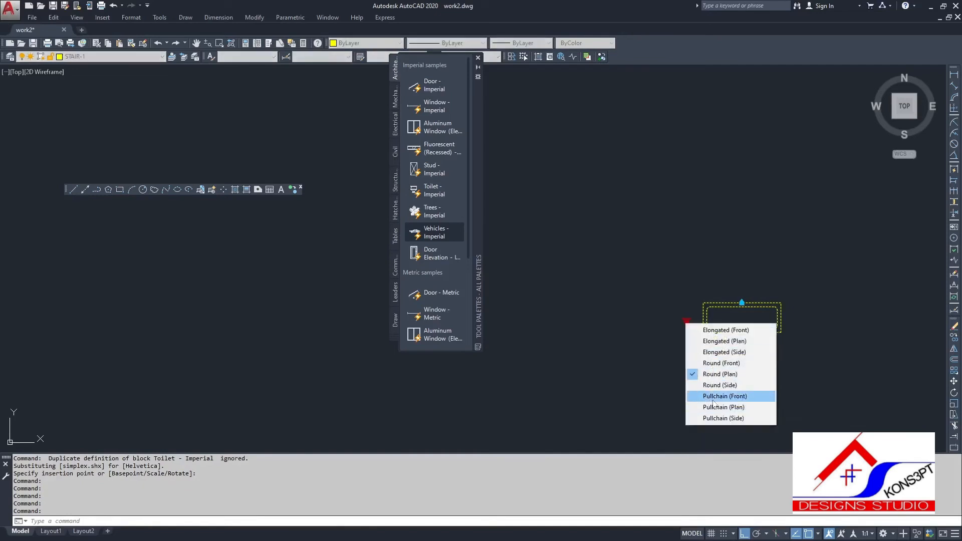
click(707, 409)
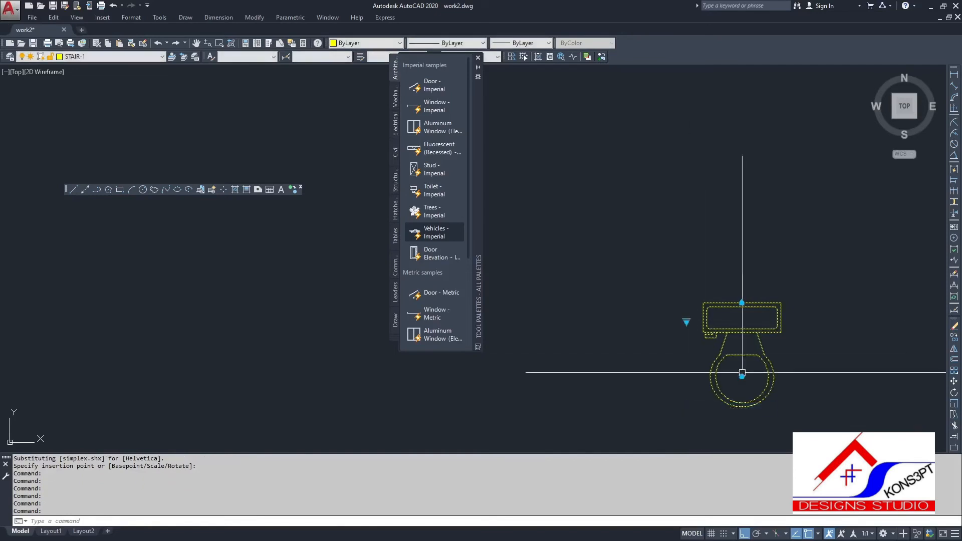
click(686, 322)
click(709, 419)
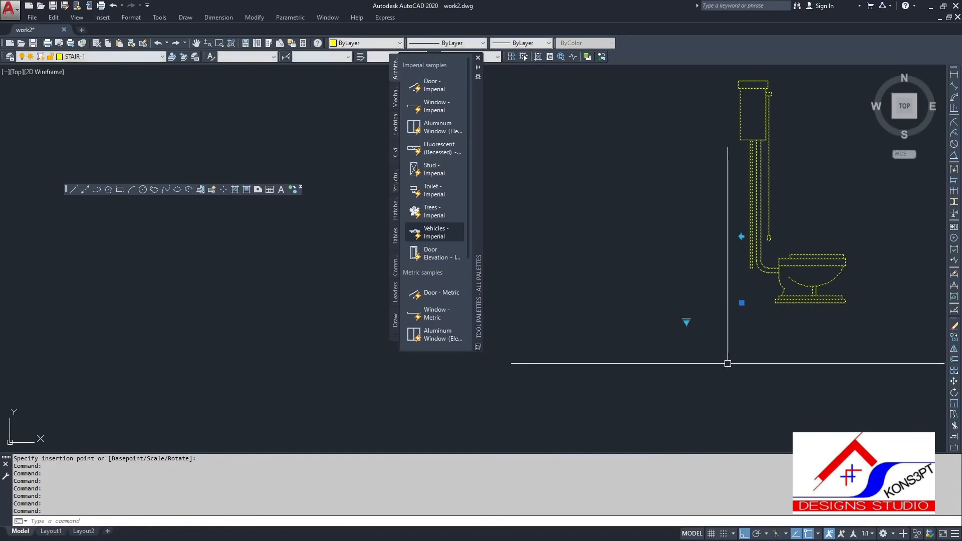
Step: Zoom in on the pull-chain toilet's side view and close the Tool Palettes window
scroll(725, 361, down, 2)
scroll(684, 253, up, 3)
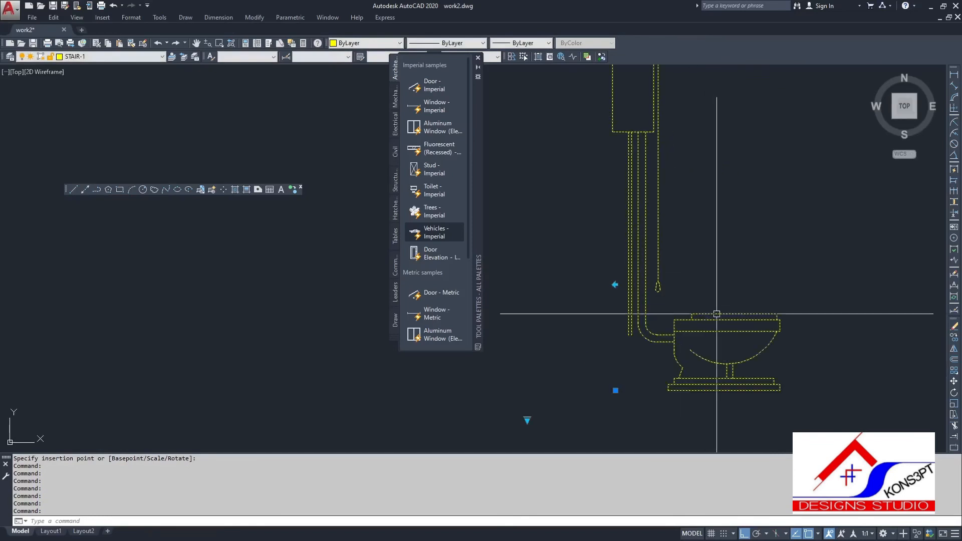
click(478, 58)
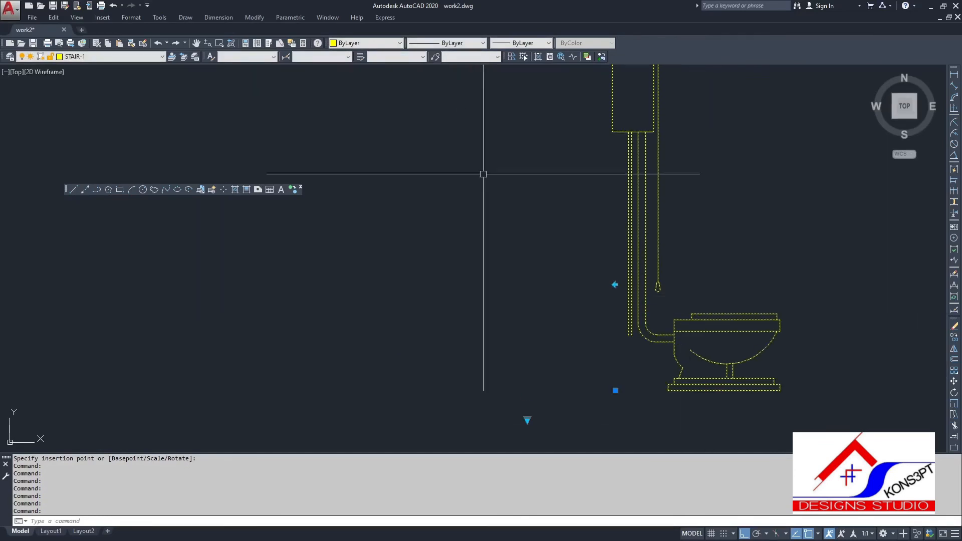